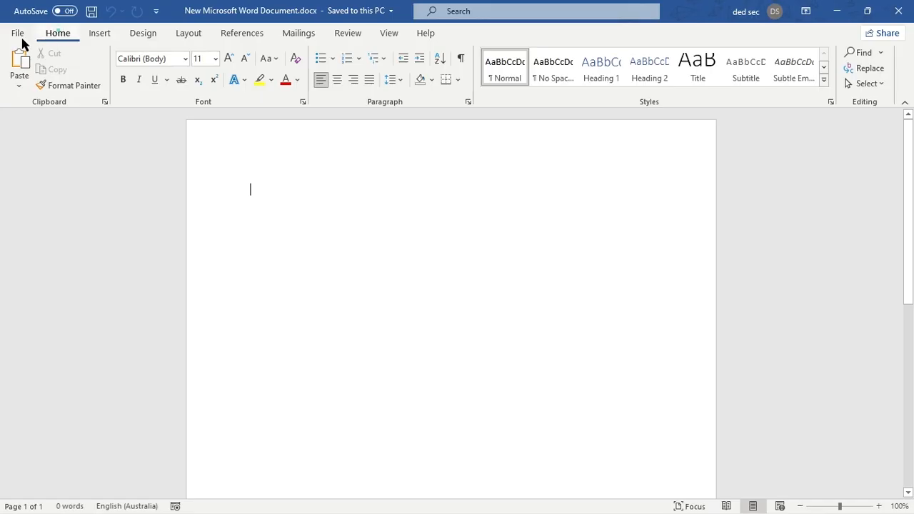
# - Examine the commands for inserting, design, layout, references, mailings, review, view and help, and return to the home commands
pyautogui.click(56, 33)
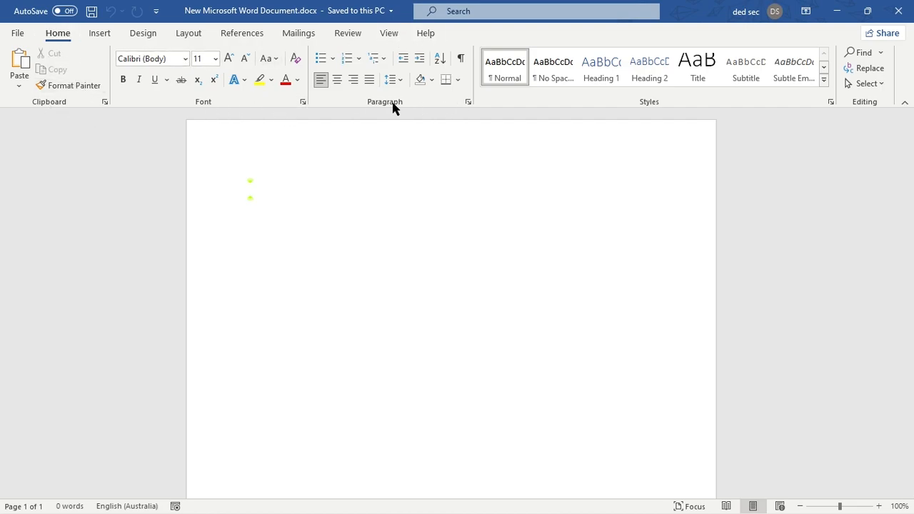
pyautogui.click(105, 35)
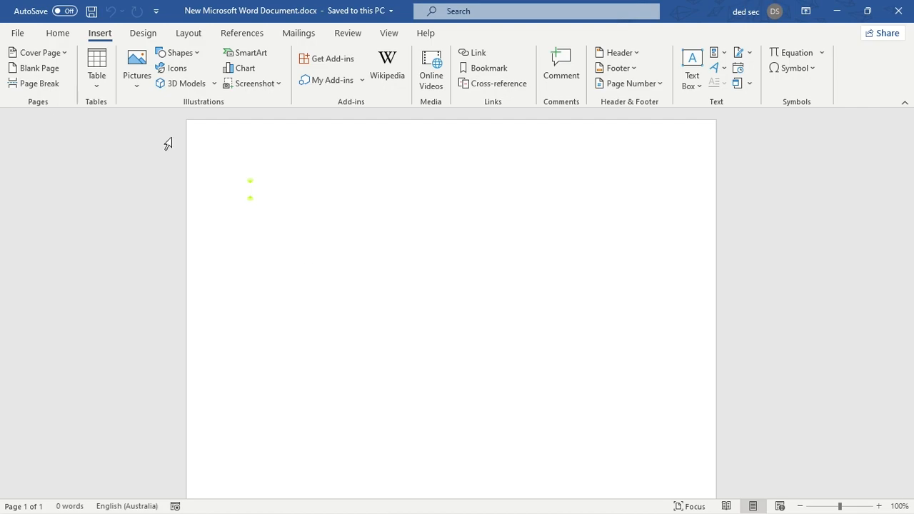
pyautogui.click(144, 33)
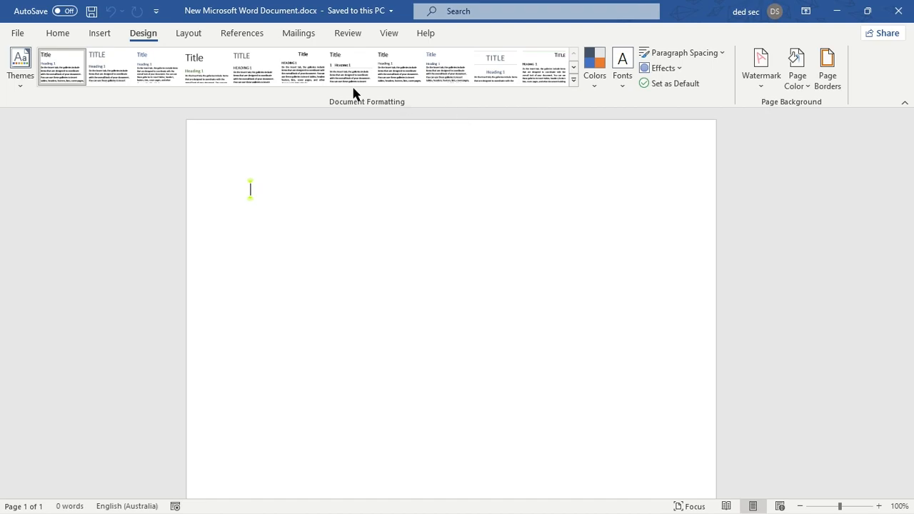
pyautogui.click(188, 33)
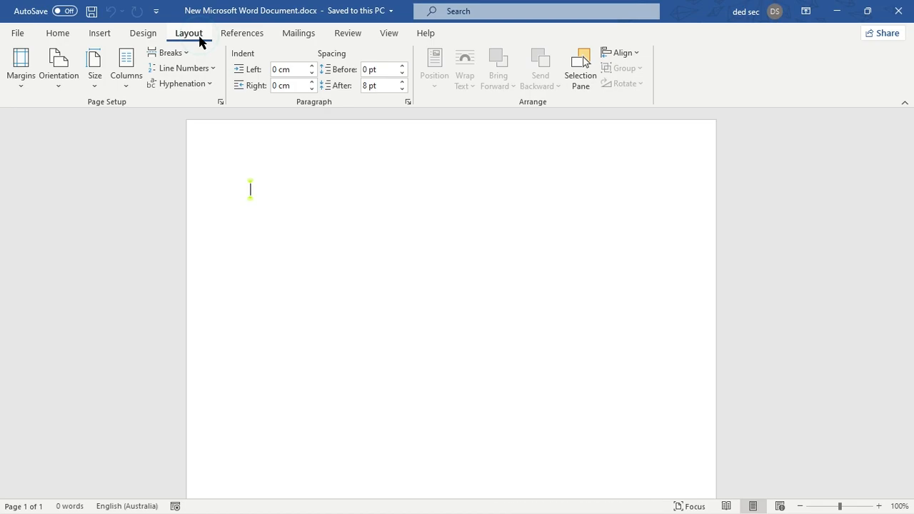
pyautogui.click(244, 36)
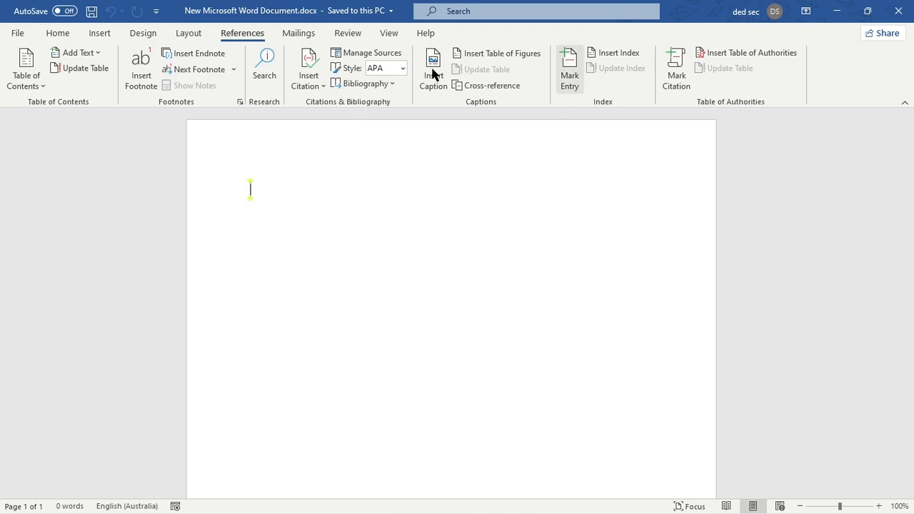
pyautogui.click(304, 37)
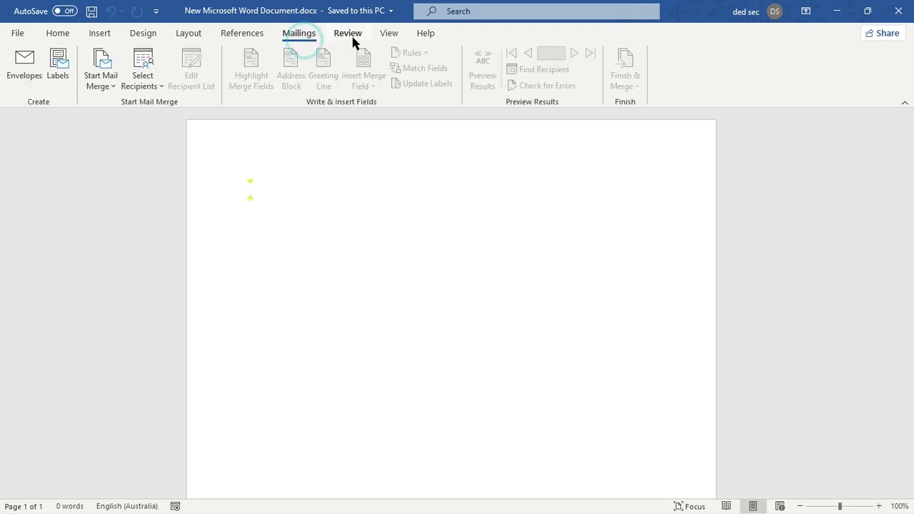
pyautogui.click(350, 37)
pyautogui.click(389, 38)
pyautogui.click(424, 40)
pyautogui.click(418, 41)
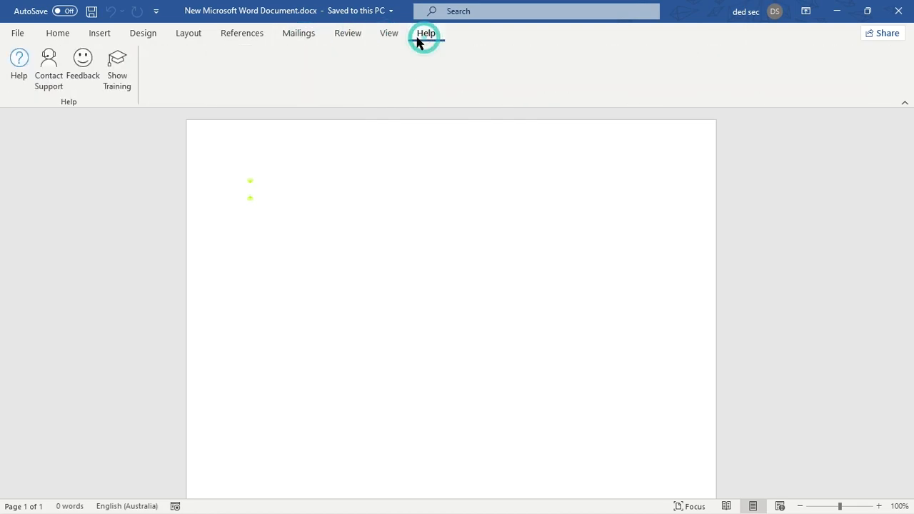
pyautogui.click(419, 41)
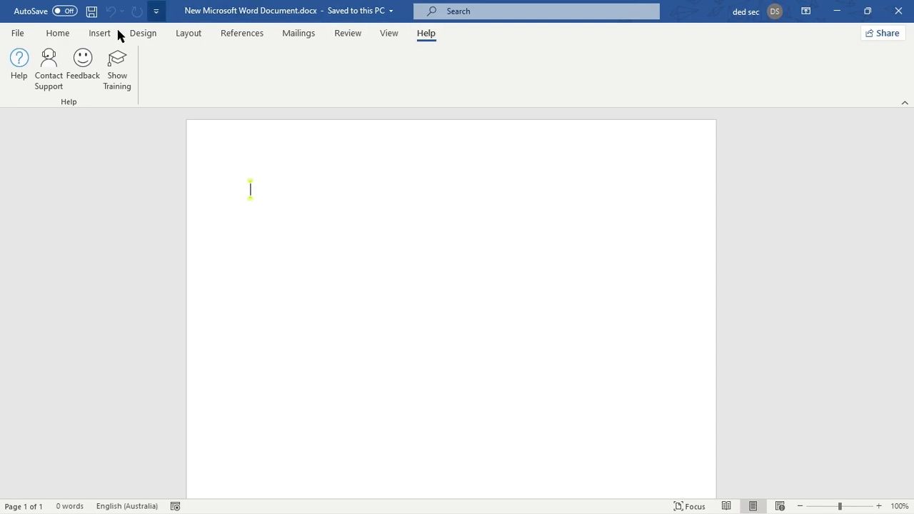
pyautogui.click(62, 37)
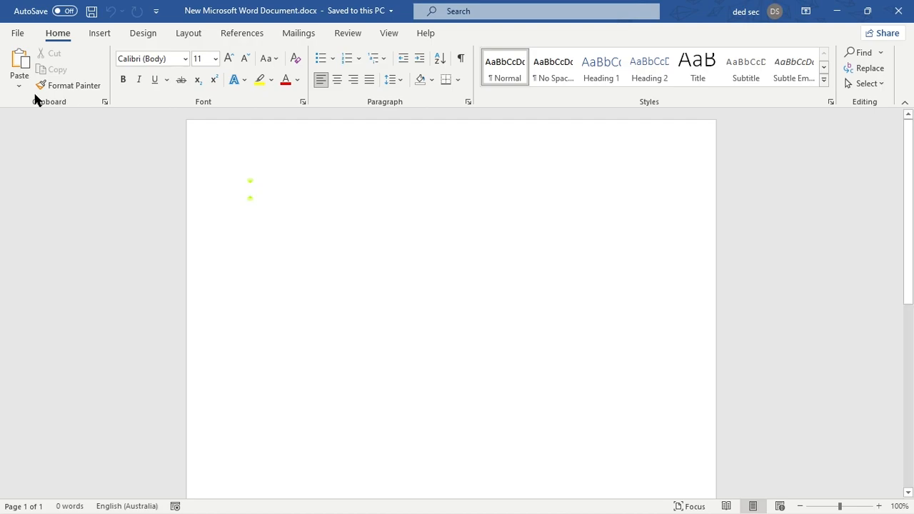
# - Browse the templates offered for creating a new document, down to the brochure designs
pyautogui.click(18, 34)
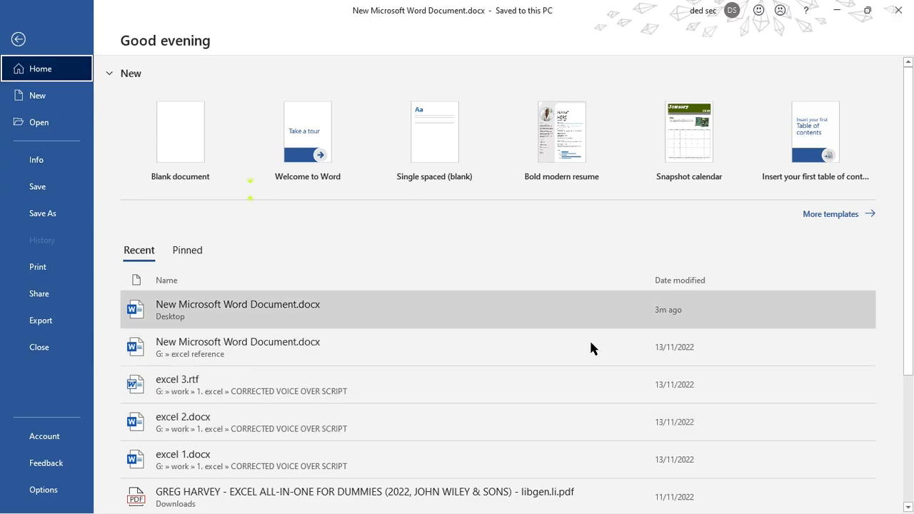
pyautogui.click(63, 98)
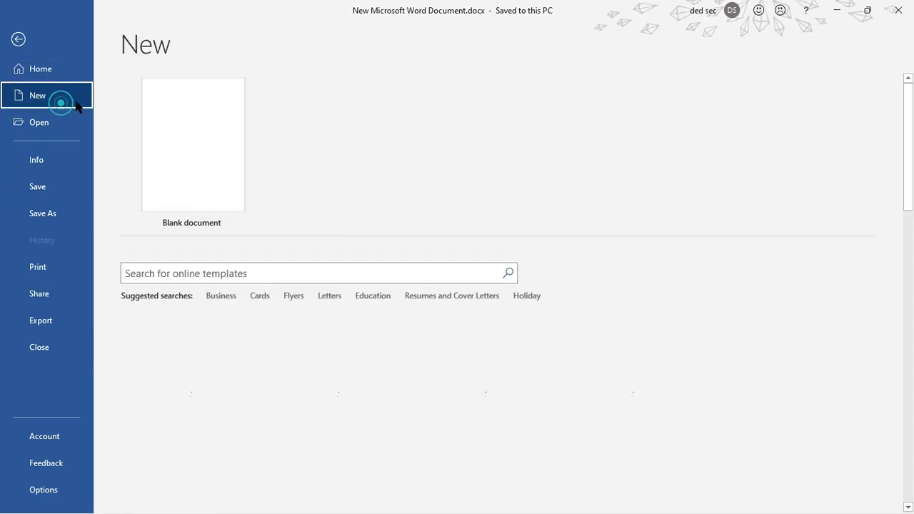
pyautogui.scroll(-2, 352, 338)
pyautogui.scroll(2, 289, 193)
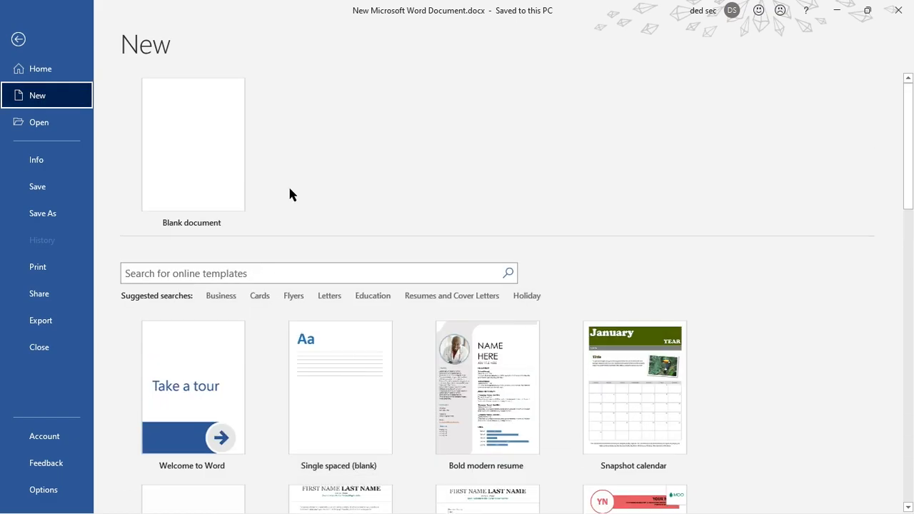
pyautogui.scroll(-3, 769, 279)
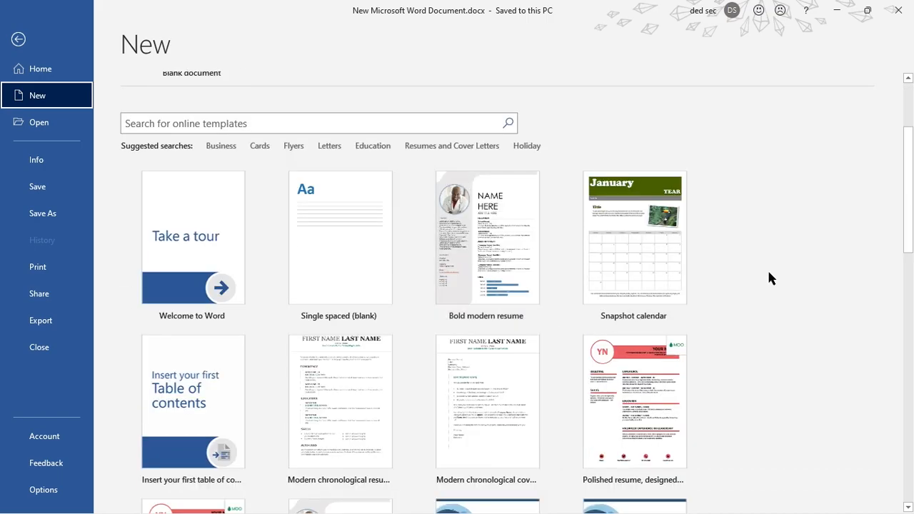
pyautogui.scroll(3, 775, 264)
pyautogui.moveTo(912, 153); pyautogui.dragTo(912, 204)
pyautogui.scroll(2, 478, 151)
pyautogui.scroll(-8, 463, 265)
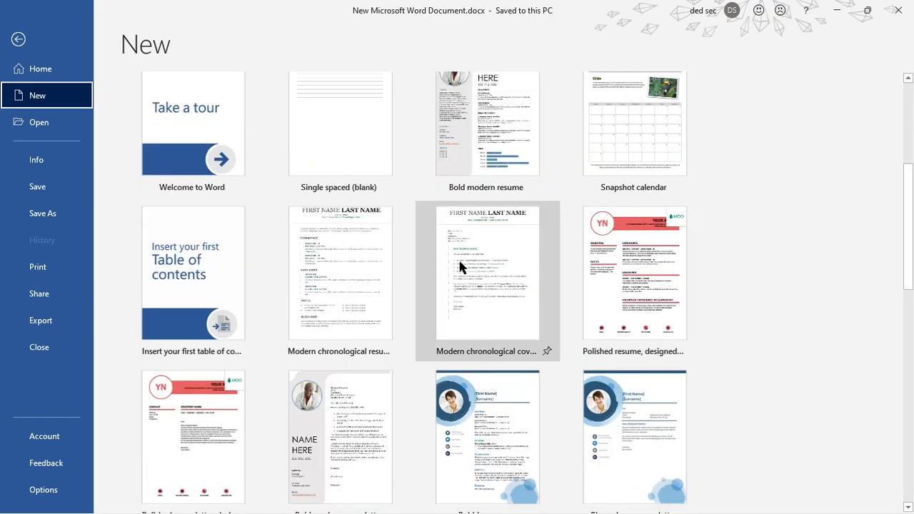
pyautogui.scroll(8, 243, 131)
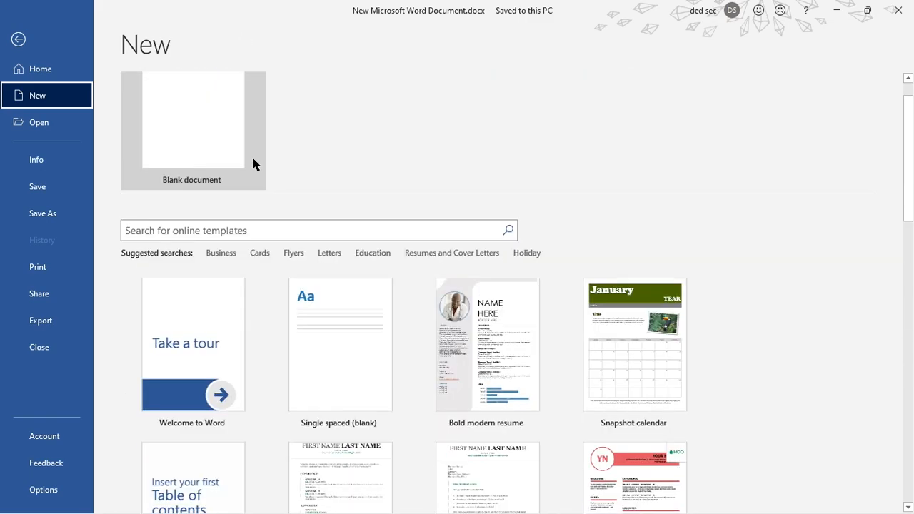
pyautogui.scroll(-7, 265, 367)
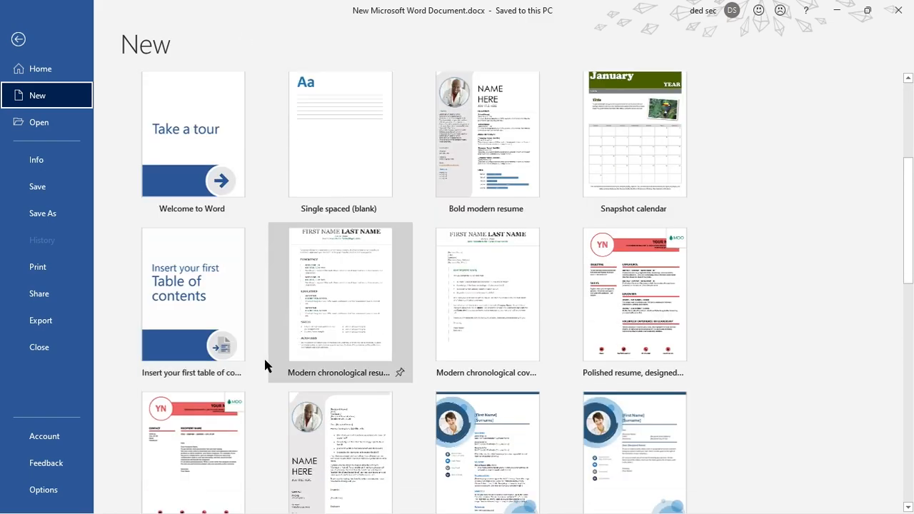
pyautogui.scroll(3, 410, 400)
pyautogui.scroll(-4, 555, 434)
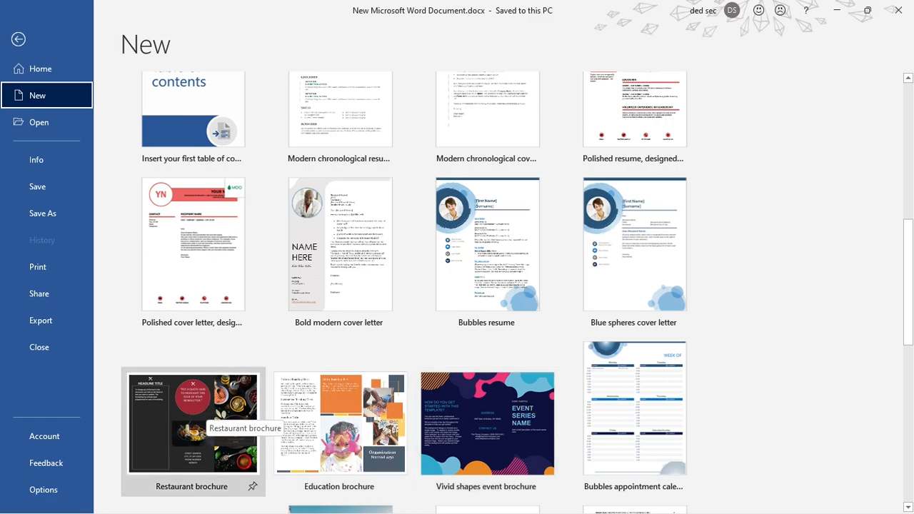
pyautogui.scroll(-2, 322, 415)
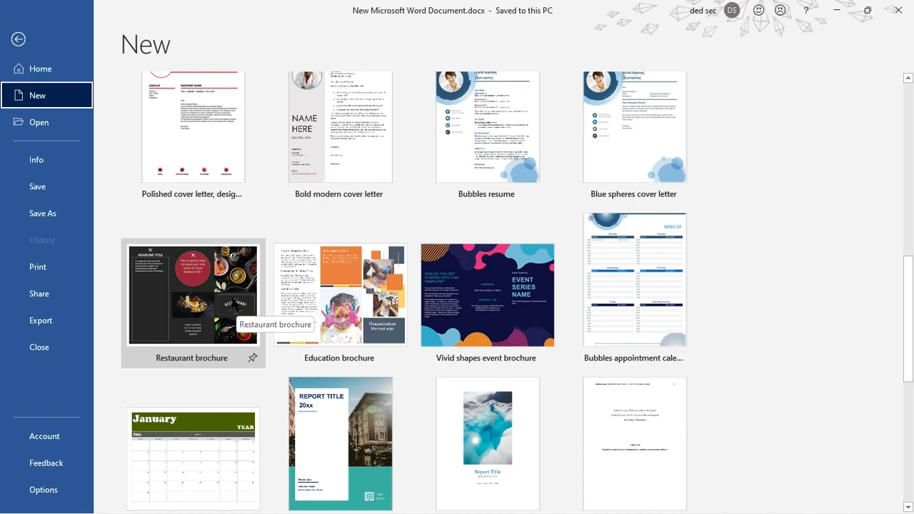
# - Create a new document from the Restaurant brochure template and look through its pages
pyautogui.click(238, 303)
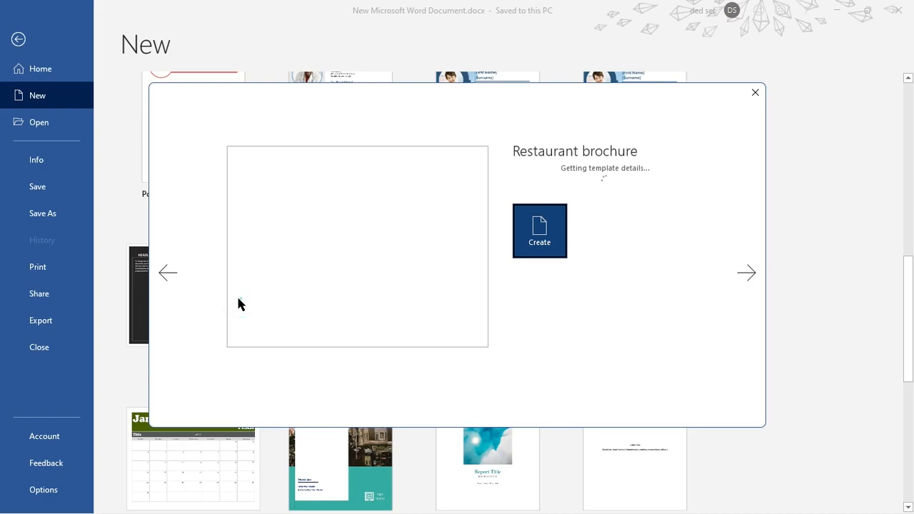
pyautogui.click(543, 340)
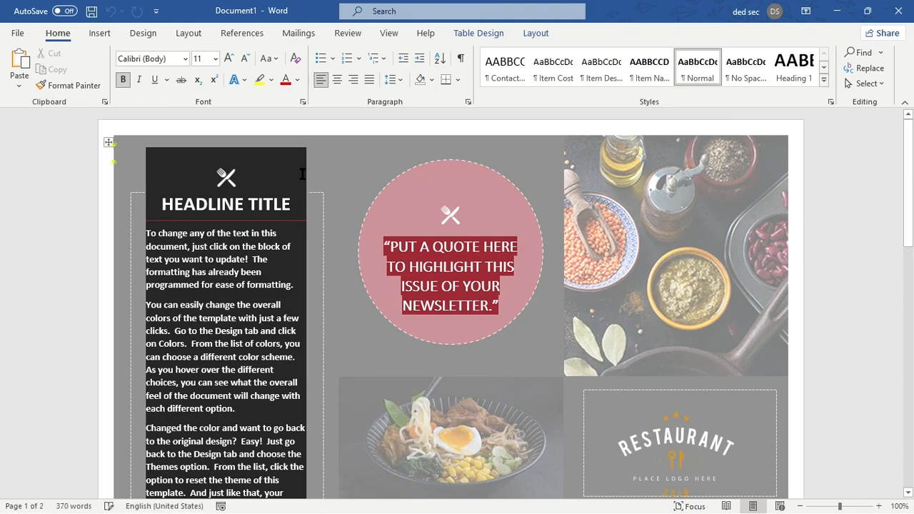
pyautogui.scroll(-10, 302, 174)
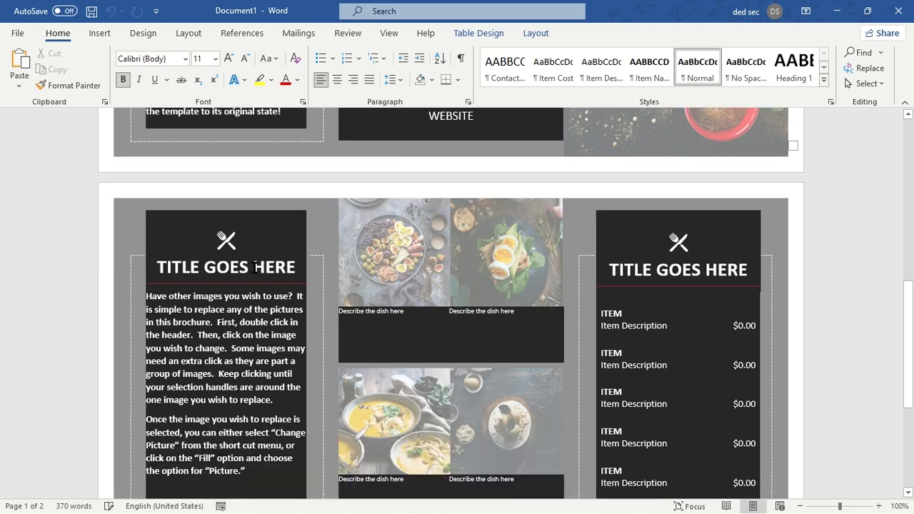
# - Delete the body text beneath HEADLINE TITLE in the first panel of the brochure
pyautogui.scroll(3, 254, 267)
pyautogui.click(290, 205)
pyautogui.scroll(3, 260, 189)
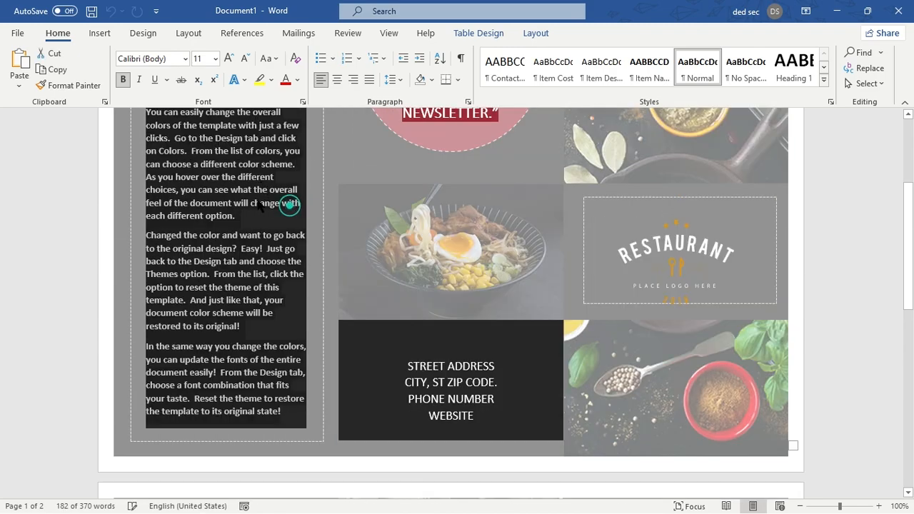
pyautogui.press('Delete')
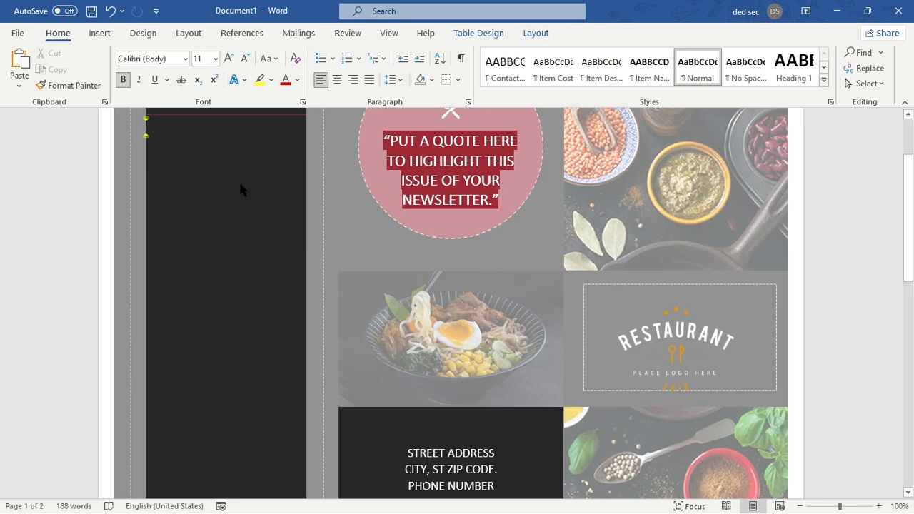
pyautogui.scroll(2, 672, 192)
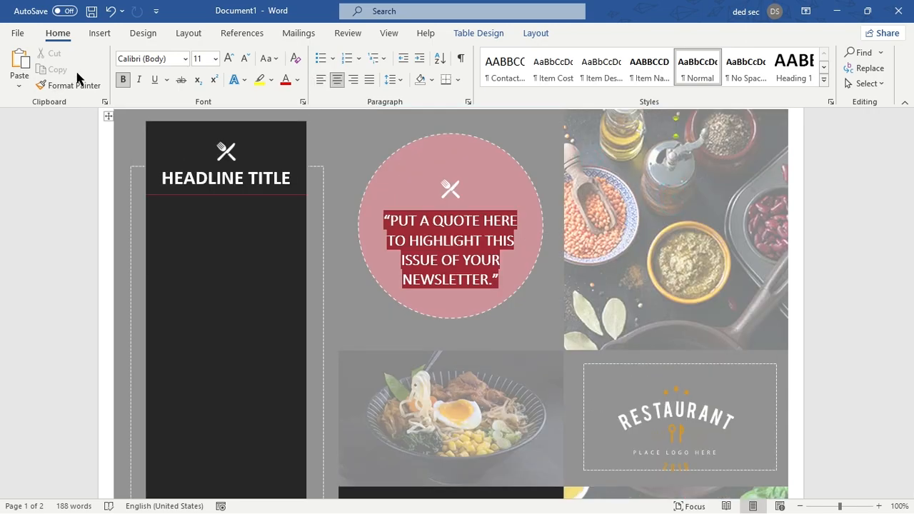
# - Search the new-document templates using the suggested category Resumes and Cover Letters
pyautogui.click(16, 34)
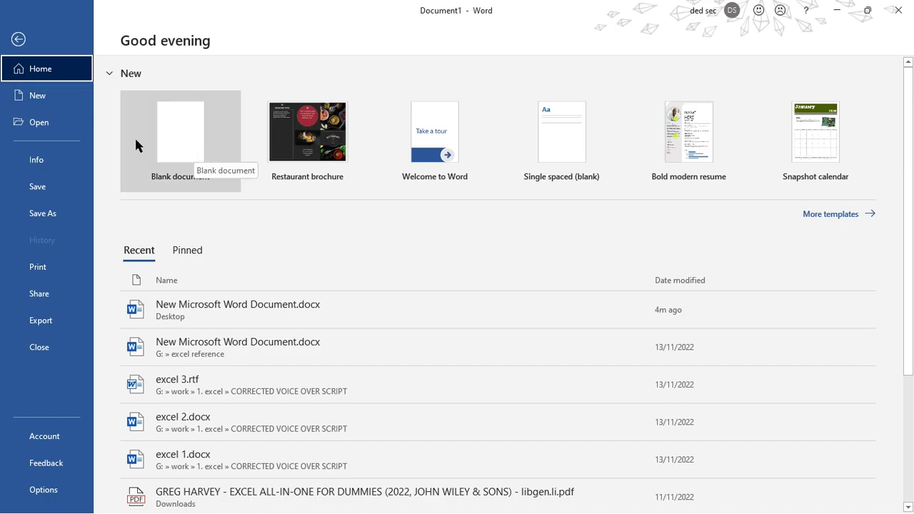
pyautogui.click(30, 86)
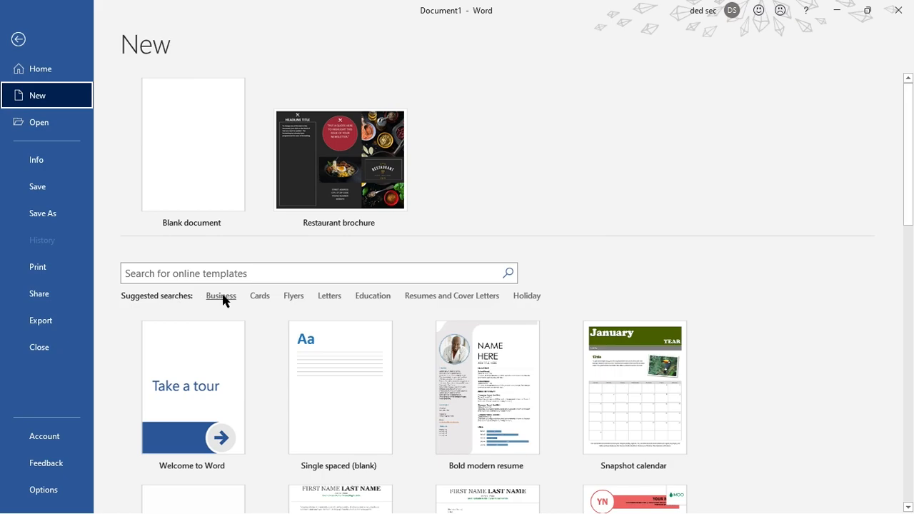
pyautogui.click(457, 298)
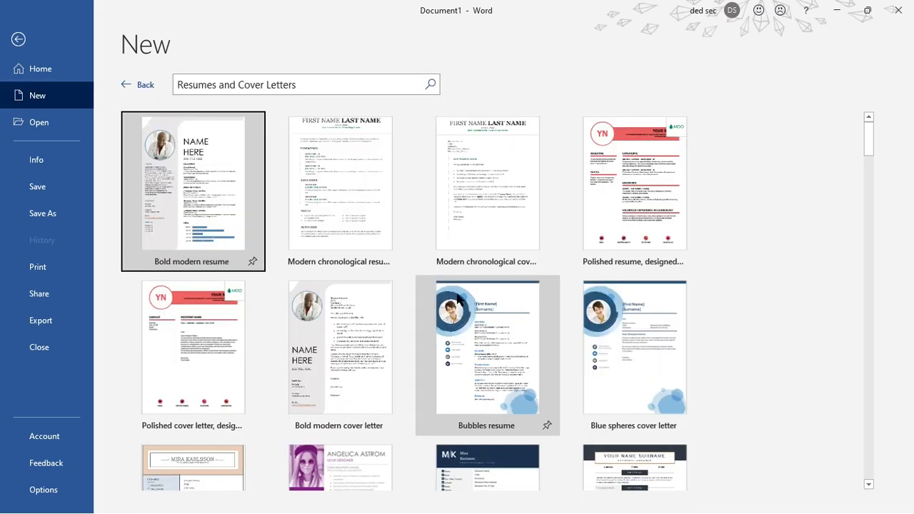
pyautogui.moveTo(872, 130); pyautogui.dragTo(833, 141)
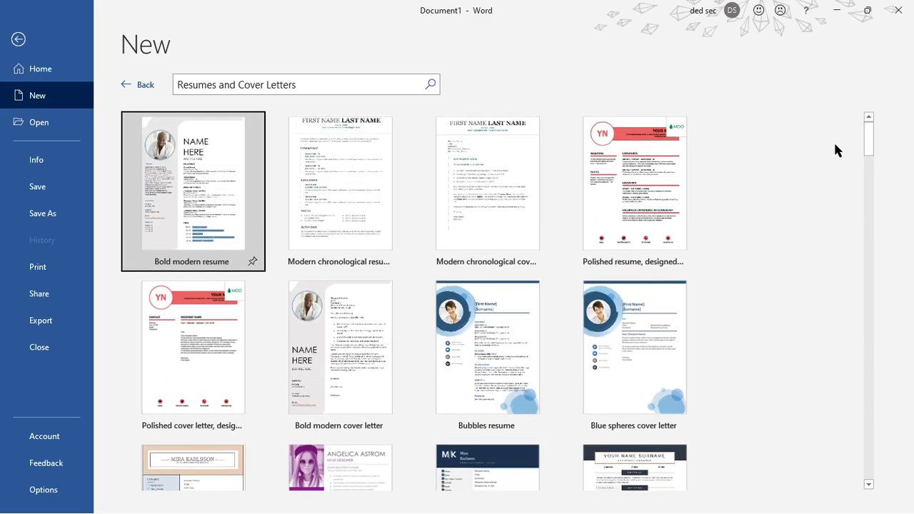
# - Show the recent documents that can be opened and look through the list
pyautogui.click(66, 122)
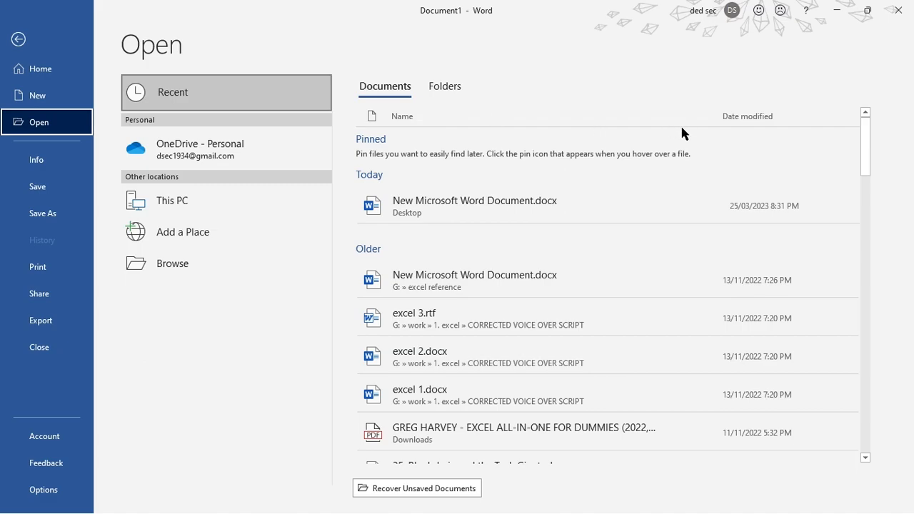
pyautogui.scroll(-5, 714, 214)
pyautogui.scroll(5, 568, 245)
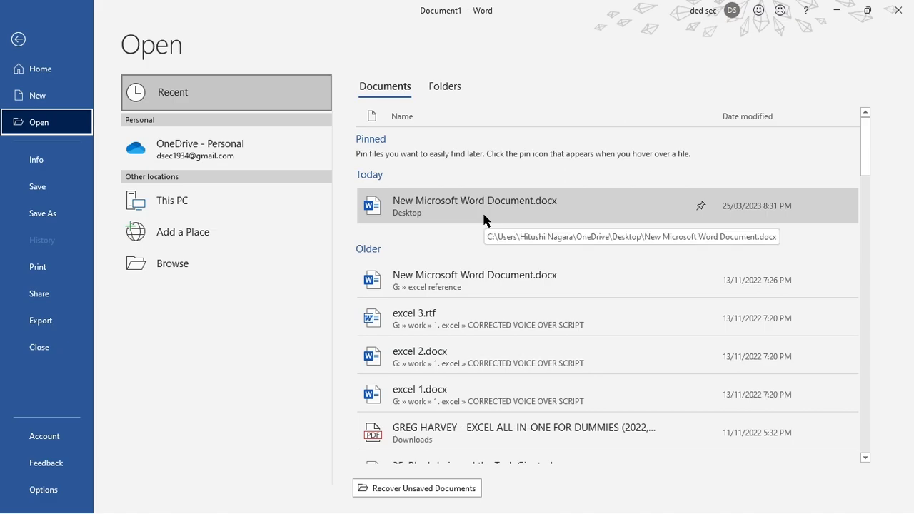
# - Examine the other locations for opening files: personal OneDrive, This PC, Add a Place and Browse, and look through the Documents folders on This PC
pyautogui.click(268, 136)
pyautogui.click(269, 138)
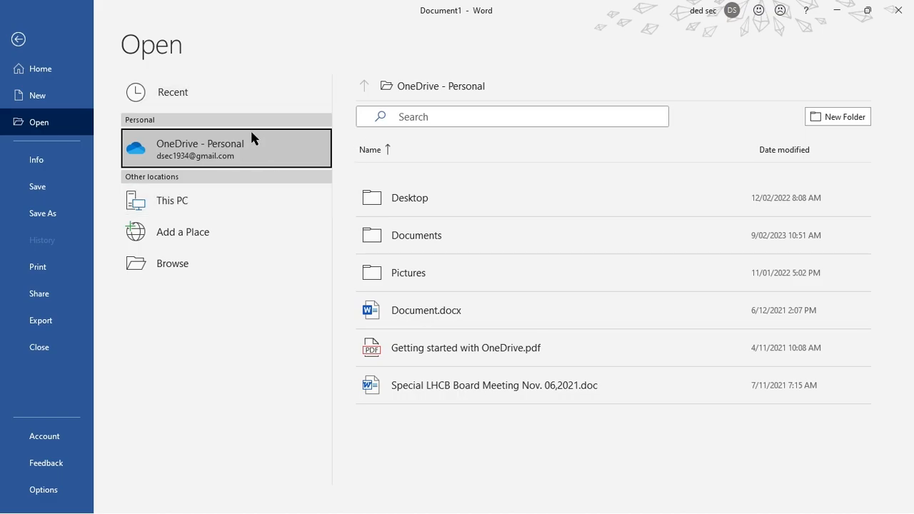
pyautogui.click(229, 212)
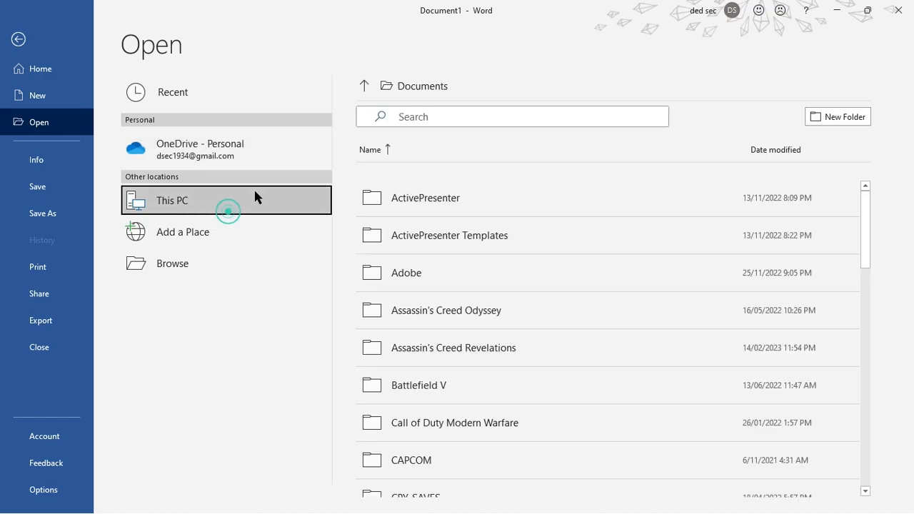
pyautogui.click(229, 236)
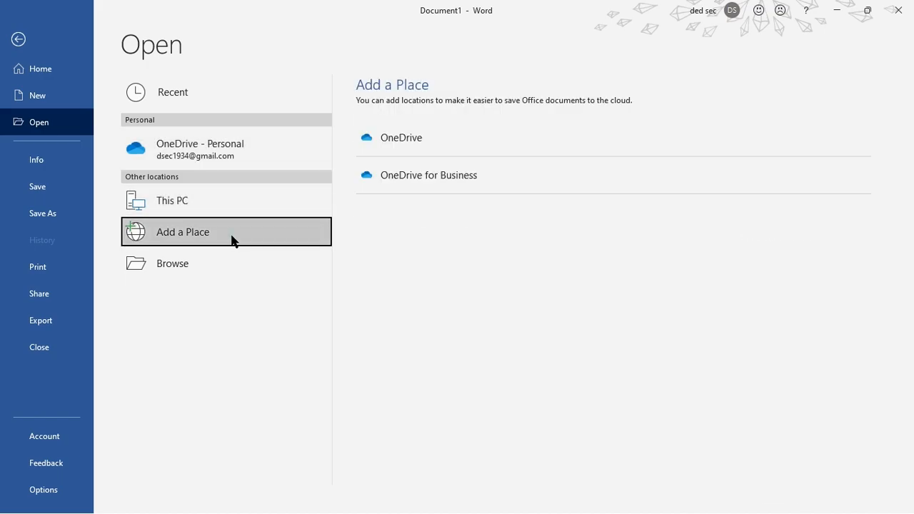
pyautogui.click(193, 277)
pyautogui.click(437, 7)
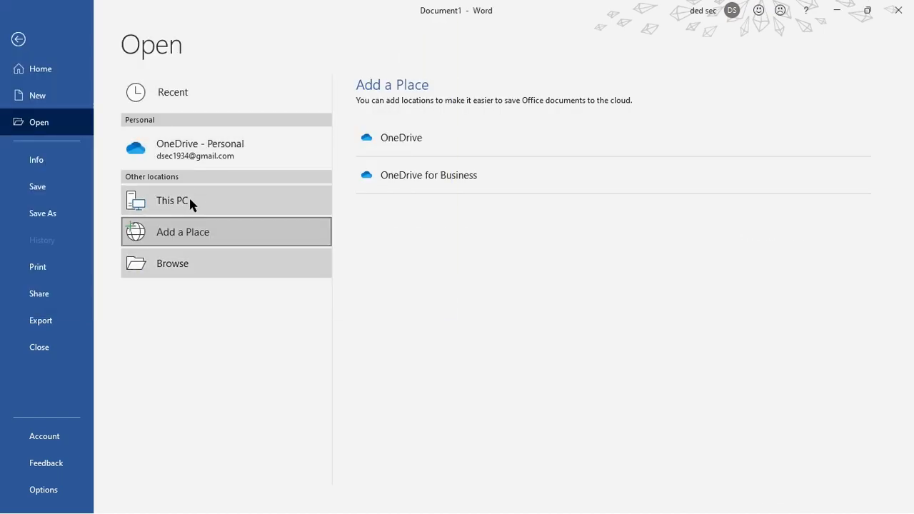
pyautogui.click(191, 206)
pyautogui.scroll(-5, 547, 286)
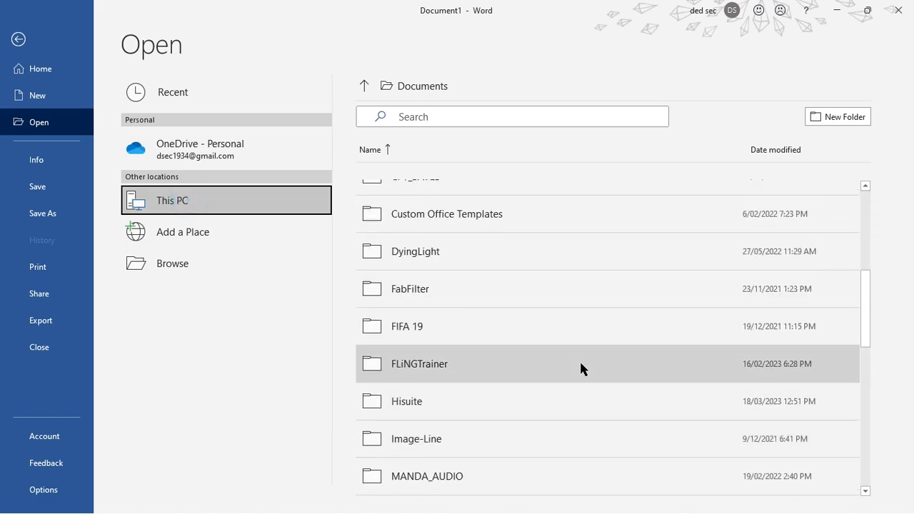
pyautogui.scroll(-3, 580, 368)
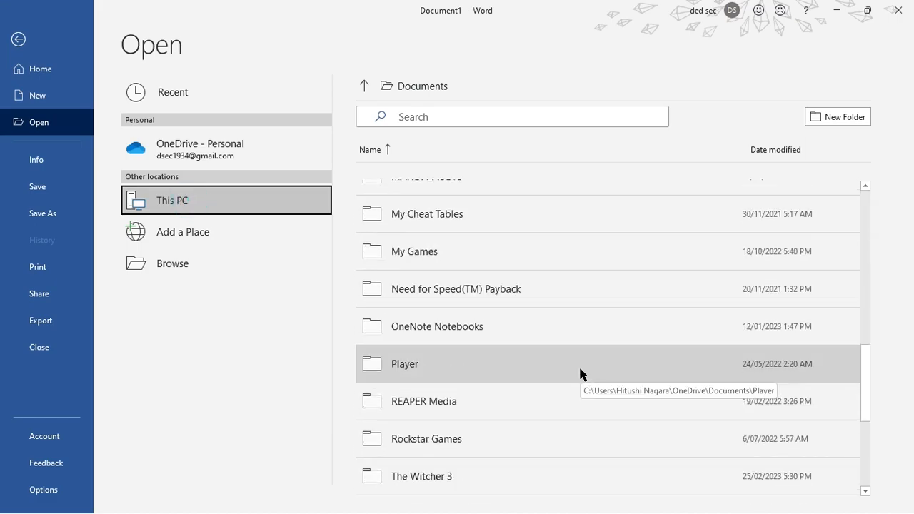
# - Look through the remaining Documents entries on This PC and view the cloud locations offered under Add a Place
pyautogui.scroll(-2, 552, 365)
pyautogui.scroll(-2, 507, 299)
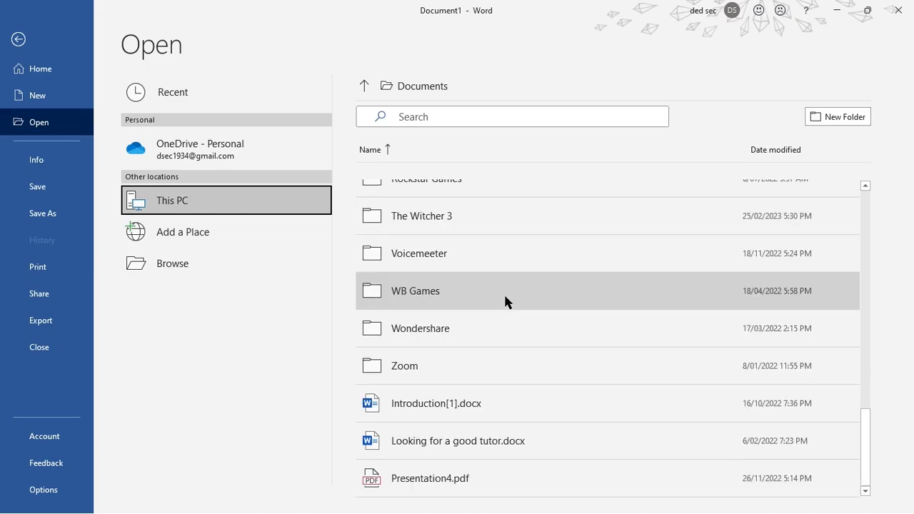
pyautogui.click(218, 236)
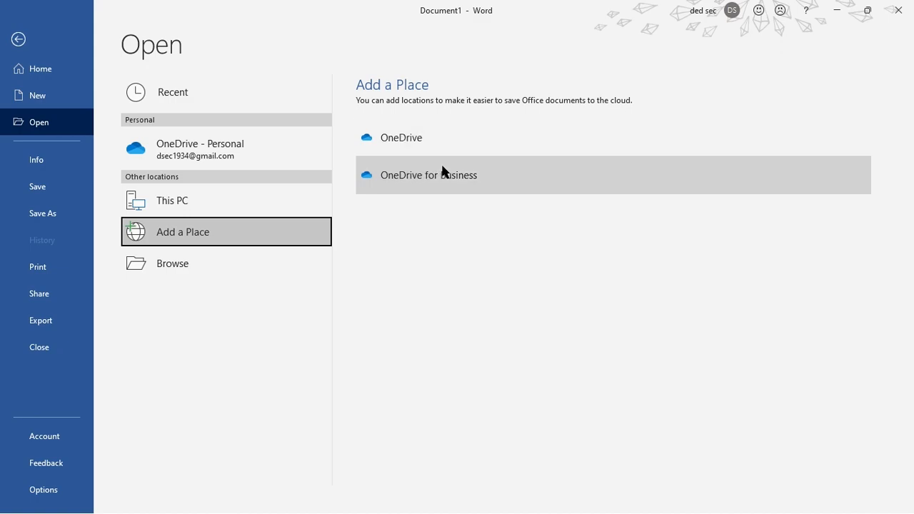
# - Browse the Documents folder in the Open dialog, close it without opening a file, and return to the brochure
pyautogui.click(261, 263)
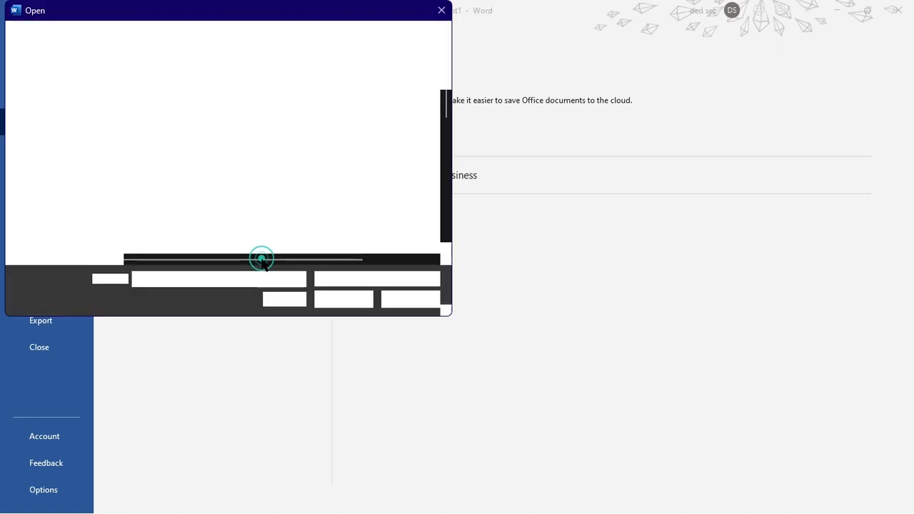
pyautogui.moveTo(277, 15); pyautogui.dragTo(484, 58)
pyautogui.click(483, 58)
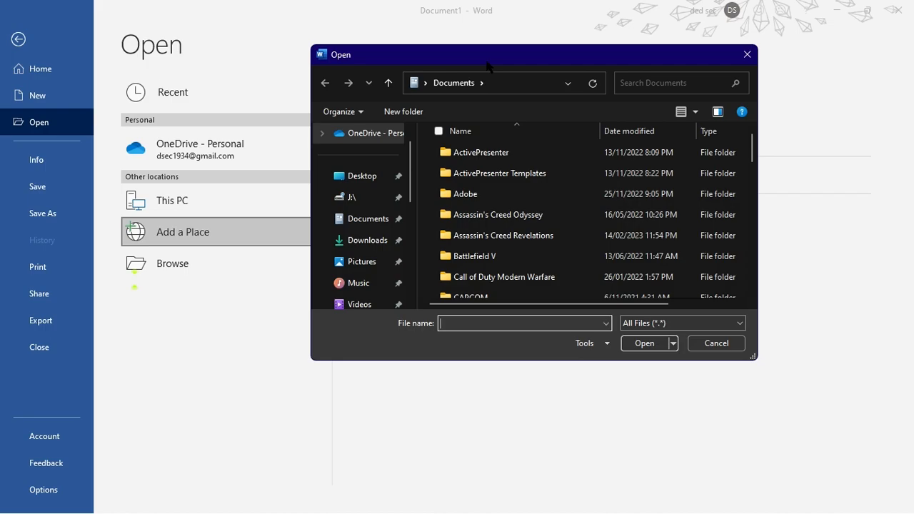
pyautogui.scroll(-7, 500, 266)
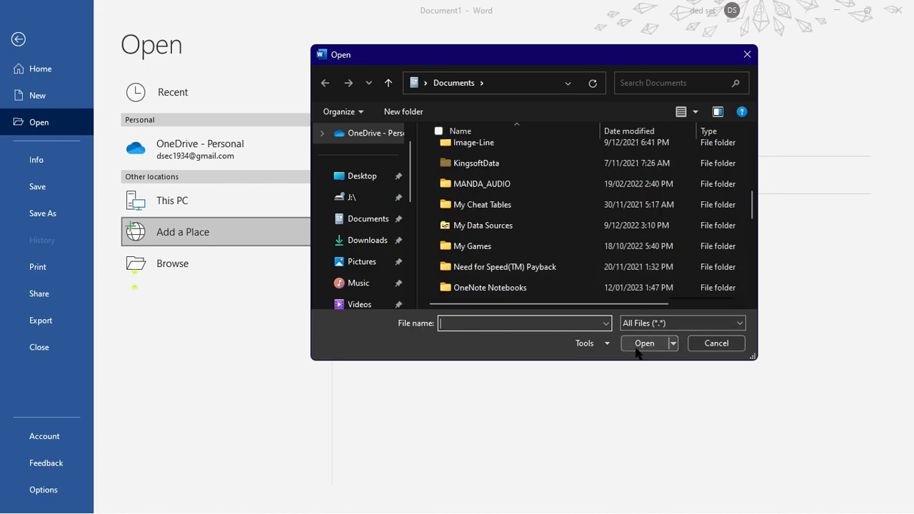
pyautogui.click(746, 55)
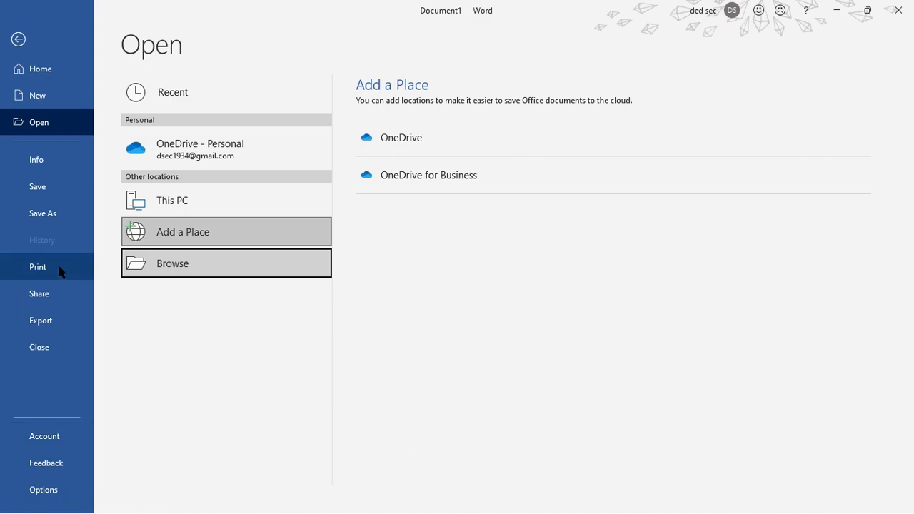
pyautogui.click(20, 40)
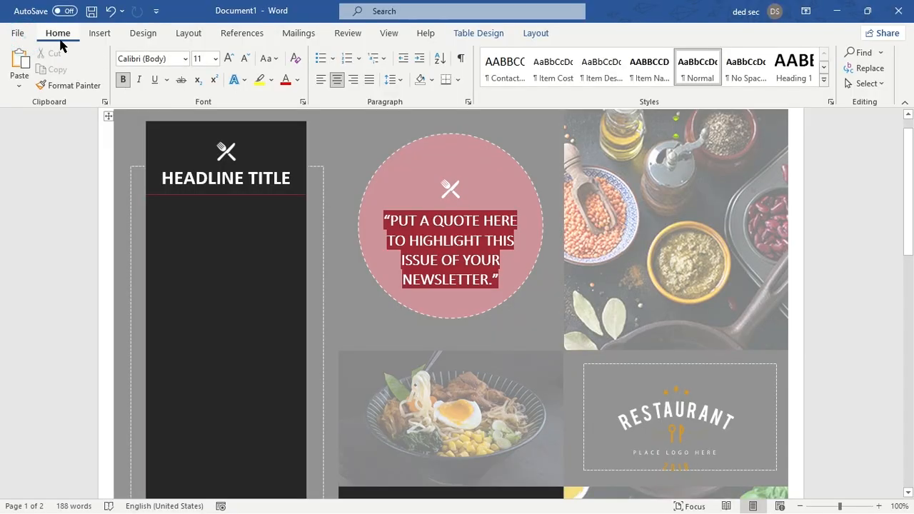
# - Create a new blank document and place the insertion point on its first line
pyautogui.click(21, 34)
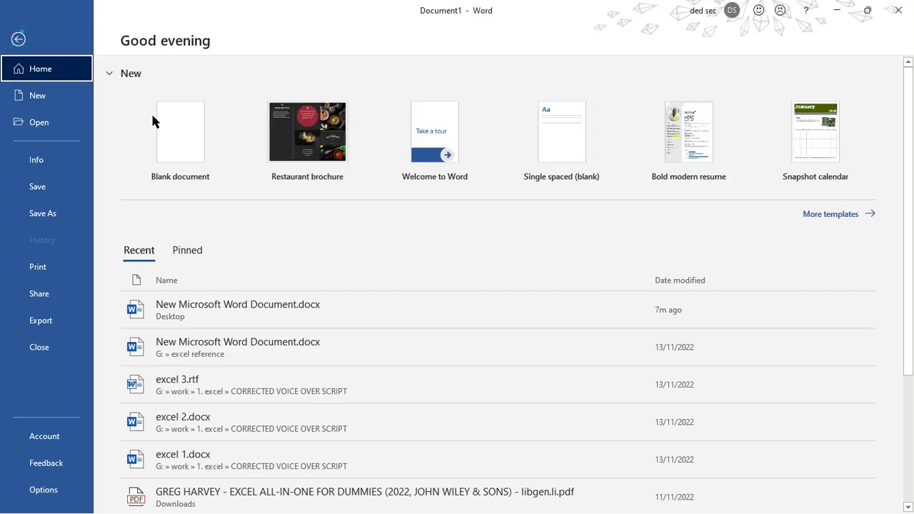
pyautogui.click(183, 145)
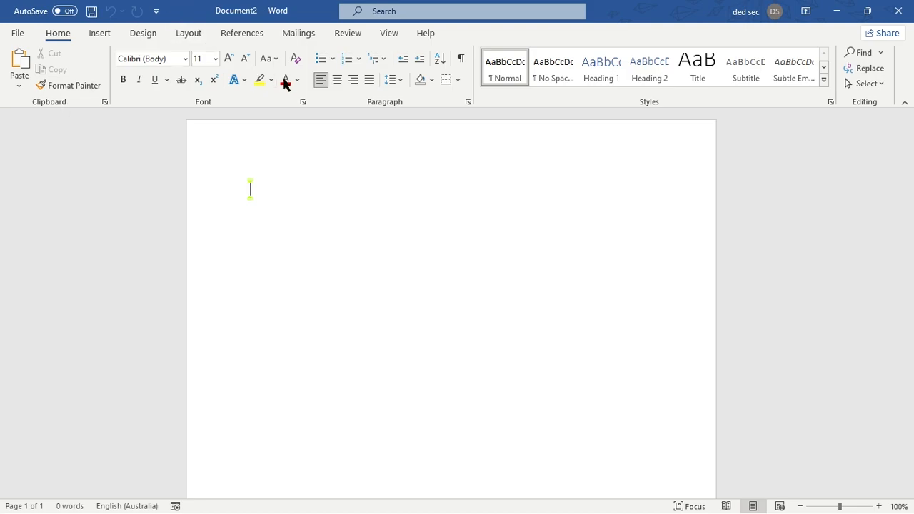
pyautogui.click(282, 190)
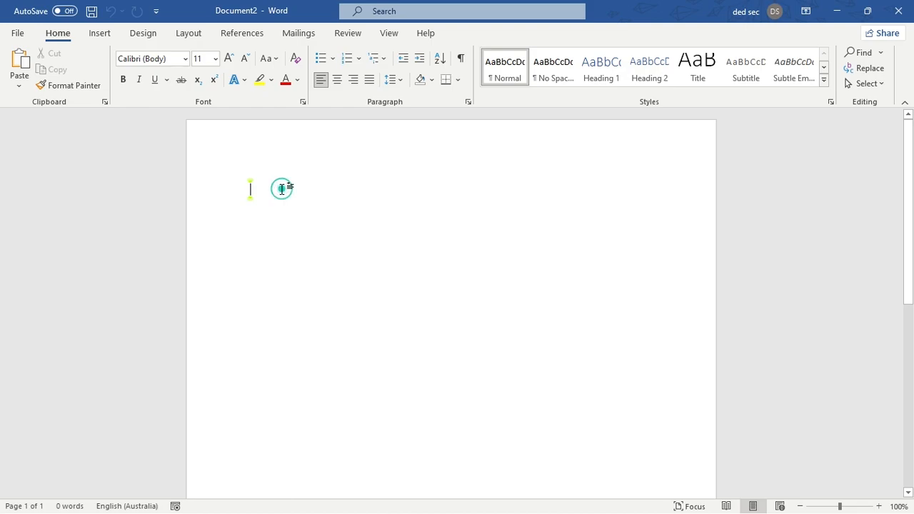
pyautogui.click(282, 189)
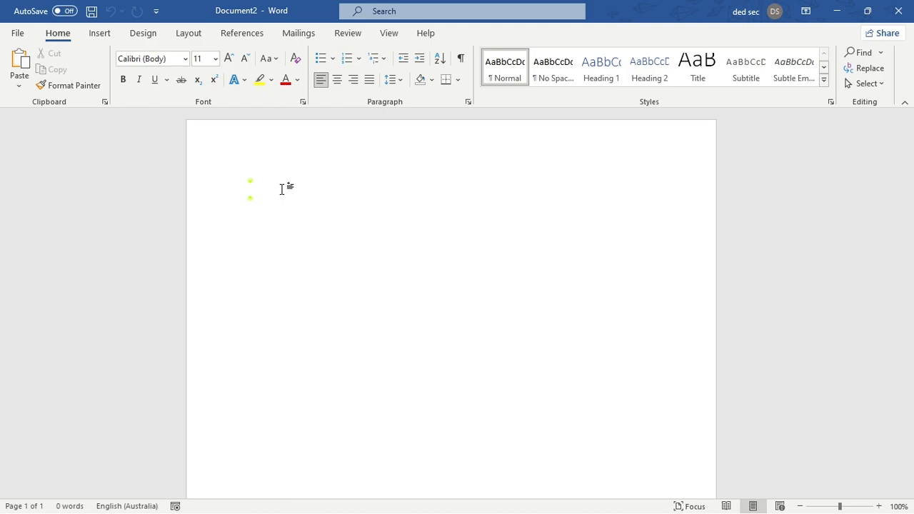
# - Enter the word "oranges" on the first line, leaving the insertion point after its last letter
pyautogui.write('ora')
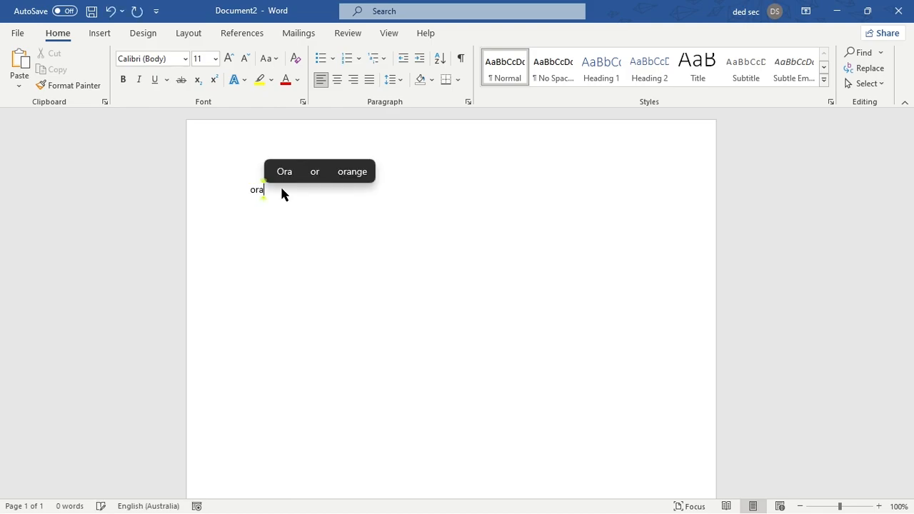
pyautogui.write('nges')
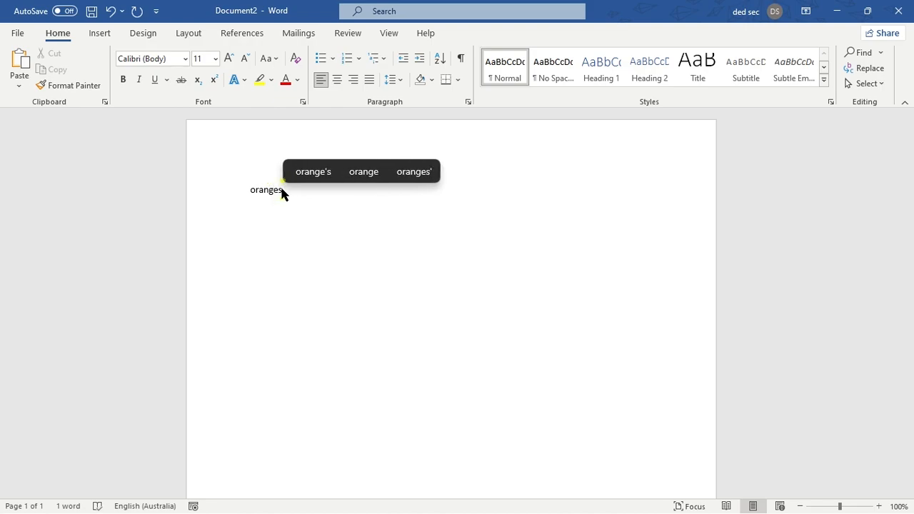
pyautogui.click(282, 189)
pyautogui.press('Left')
pyautogui.press('Right')
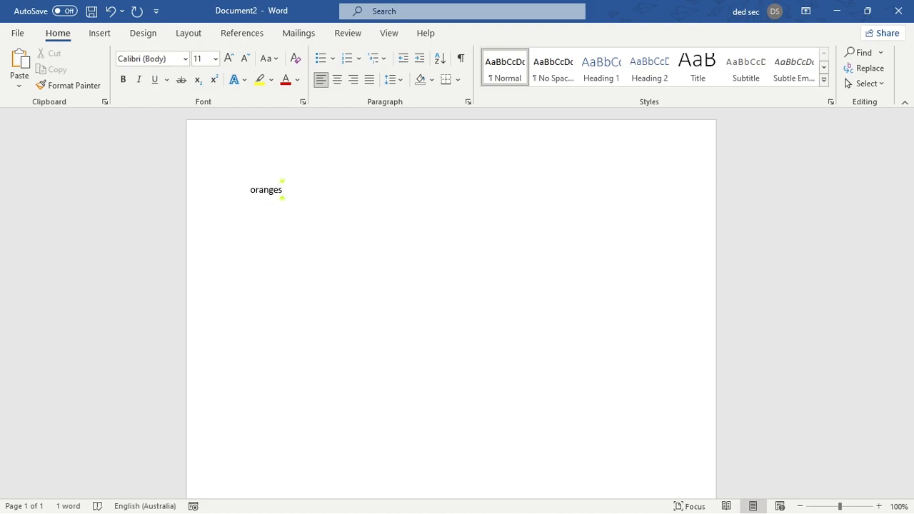
# - Start a new line below the word and indent the insertion point by seven tab stops
pyautogui.press('Return')
pyautogui.press('Tab')
pyautogui.press('Tab')
pyautogui.press('Tab')
pyautogui.press('Tab')
pyautogui.press('Tab')
pyautogui.press('Tab')
pyautogui.press('Tab')
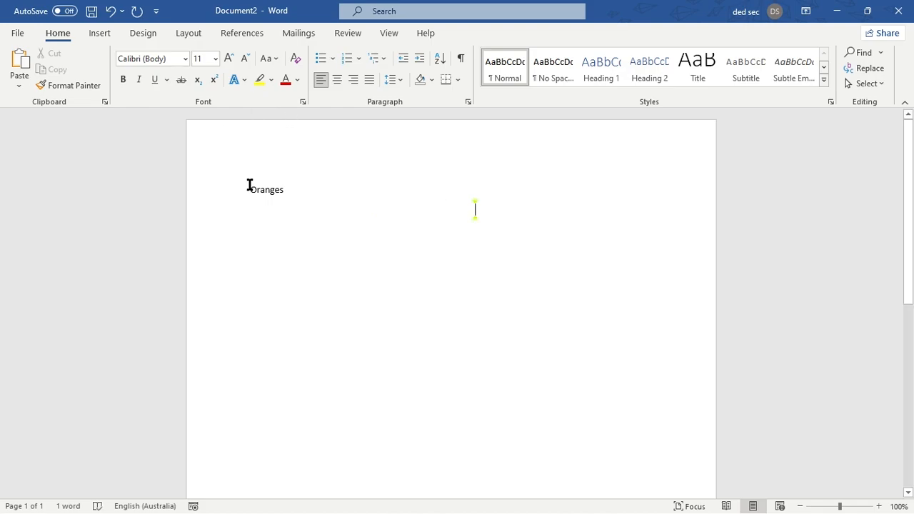
# - Select the word Oranges and apply underline, italic and bold formatting to it
pyautogui.click(292, 192)
pyautogui.click(292, 192)
pyautogui.click(294, 193)
pyautogui.click(294, 191)
pyautogui.click(294, 192)
pyautogui.moveTo(294, 191); pyautogui.dragTo(222, 194)
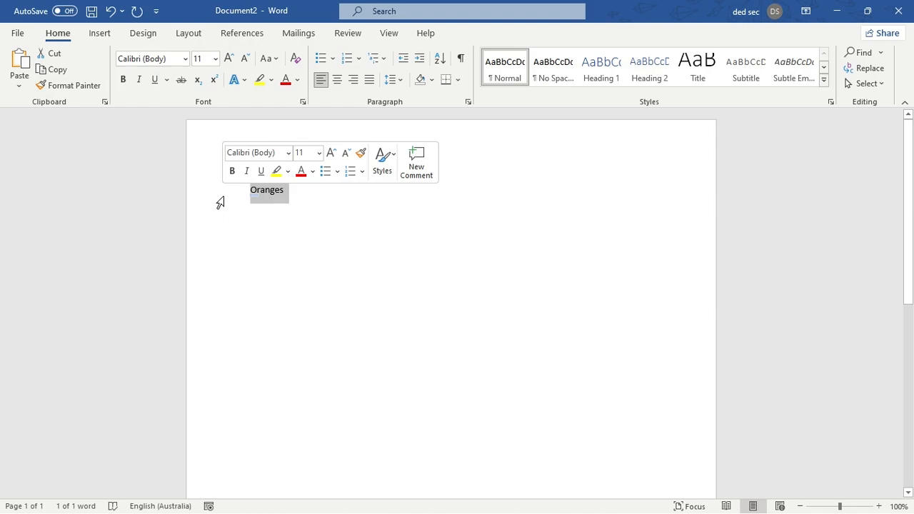
pyautogui.click(262, 171)
pyautogui.click(246, 172)
pyautogui.click(232, 171)
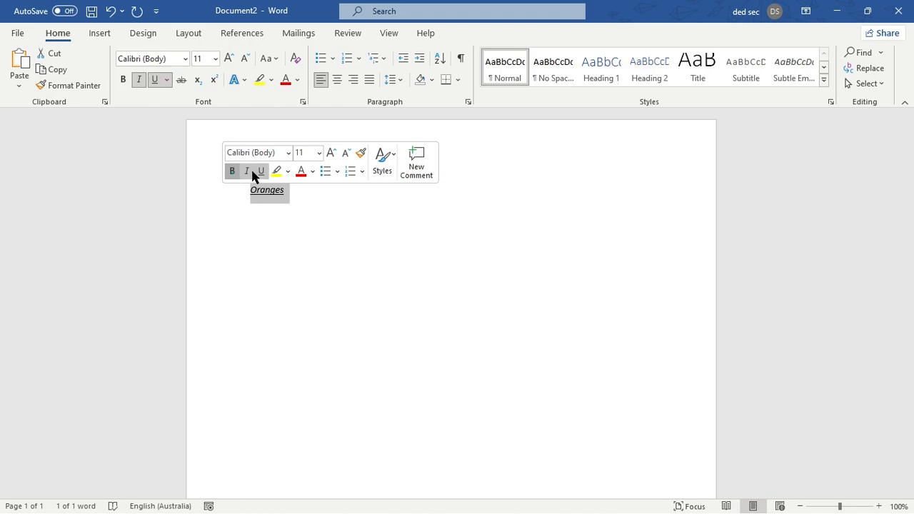
# - Remove the bold, italic and underline formatting from the word Oranges
pyautogui.click(234, 173)
pyautogui.click(232, 171)
pyautogui.click(246, 171)
pyautogui.click(260, 171)
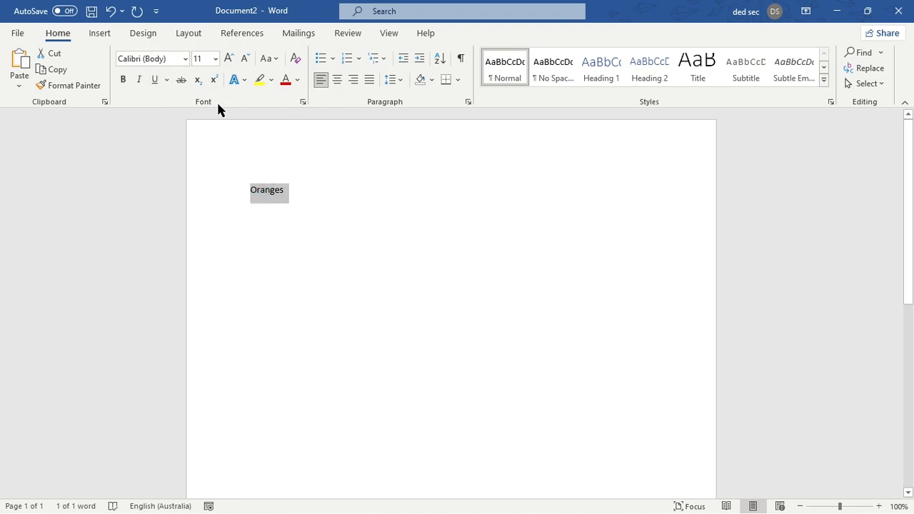
# - Change the font of the word Oranges to Forte
pyautogui.click(186, 60)
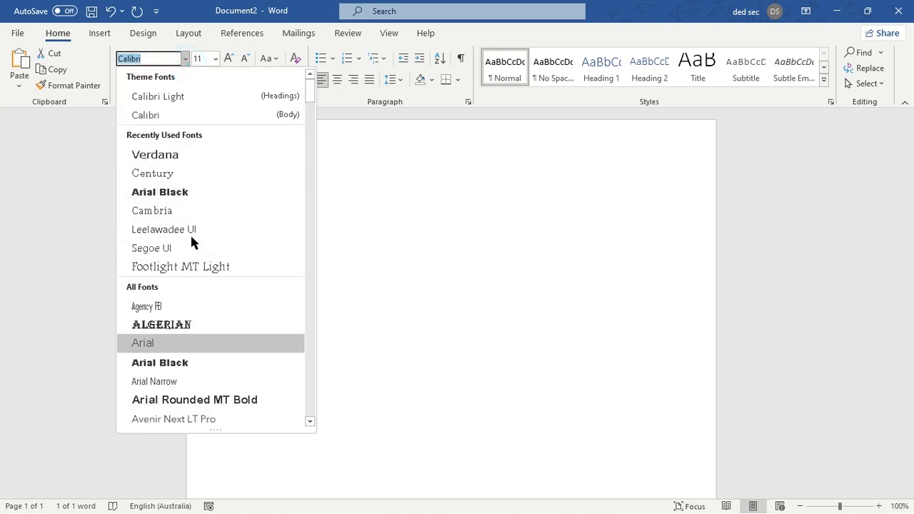
pyautogui.click(184, 60)
pyautogui.click(183, 60)
pyautogui.scroll(-15, 204, 122)
pyautogui.scroll(-13, 213, 199)
pyautogui.scroll(4, 221, 279)
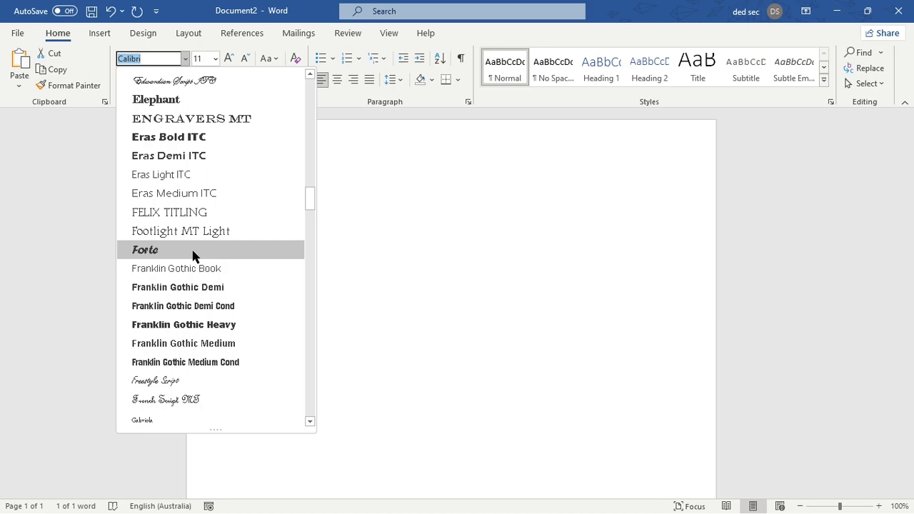
pyautogui.click(193, 251)
pyautogui.click(289, 198)
# - Select the word Oranges and set its font size to 47
pyautogui.moveTo(302, 187); pyautogui.dragTo(220, 198)
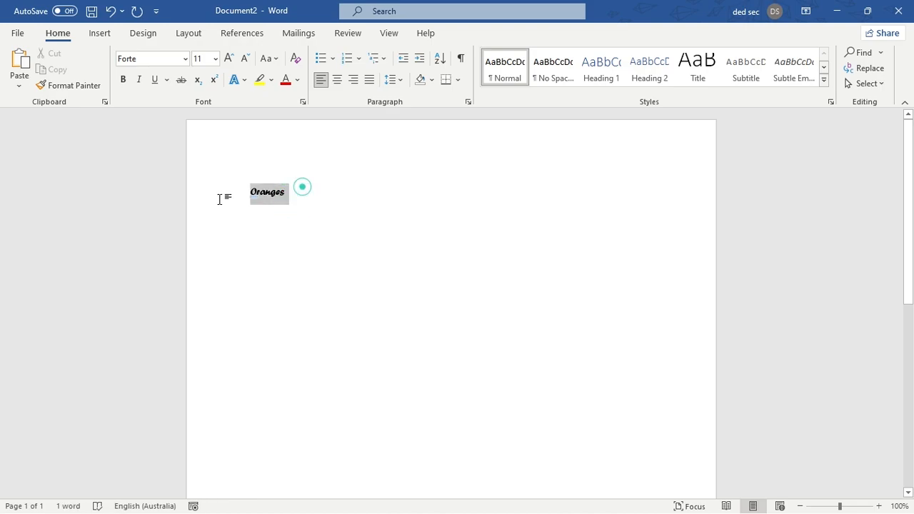
pyautogui.click(214, 58)
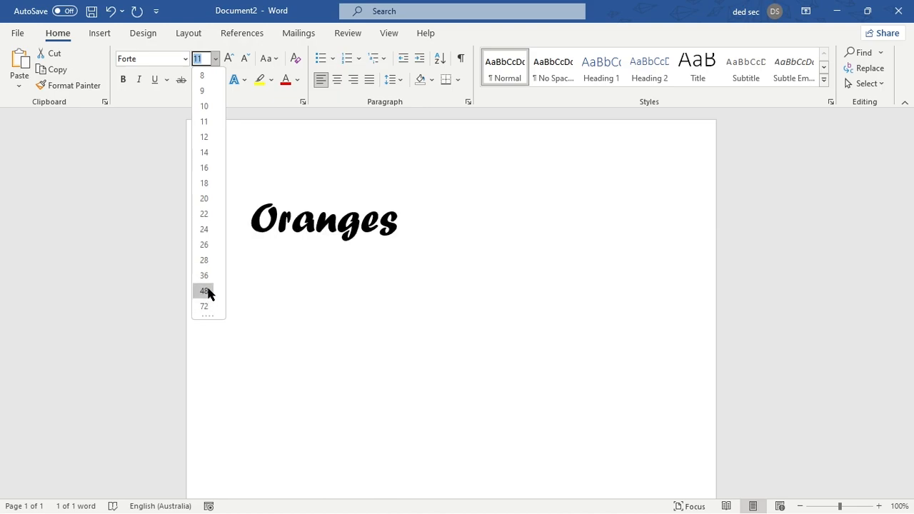
pyautogui.click(201, 59)
pyautogui.press('BackSpace')
pyautogui.write('47')
pyautogui.press('Return')
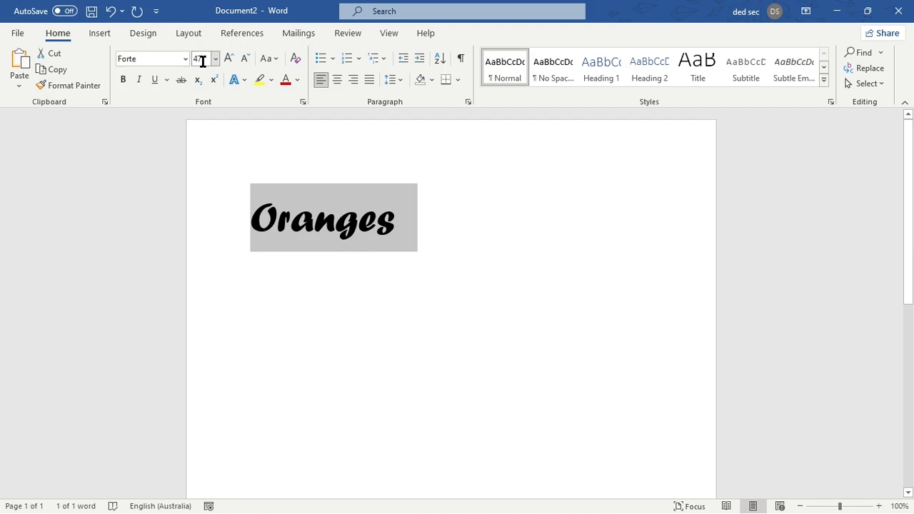
# - Reselect Oranges, increase its font size in preset increments, and decrease it to 36
pyautogui.click(420, 217)
pyautogui.moveTo(413, 214); pyautogui.dragTo(112, 203)
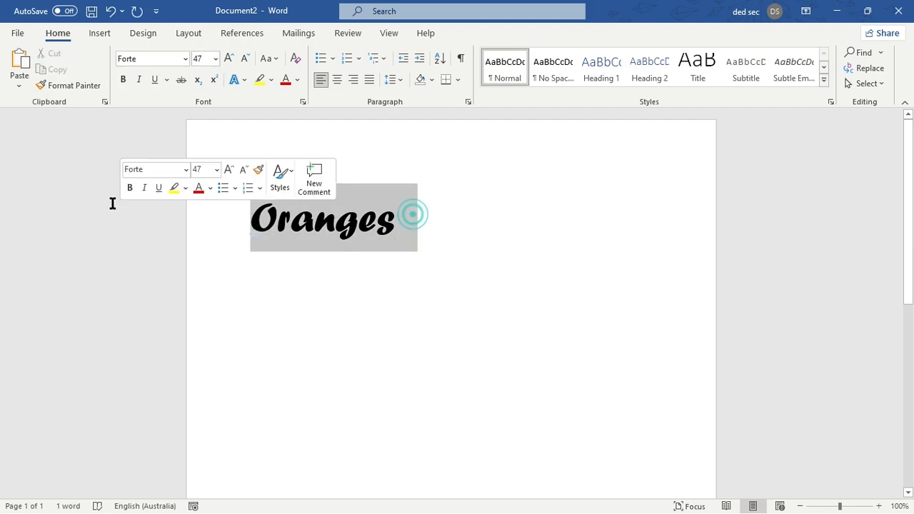
pyautogui.click(229, 63)
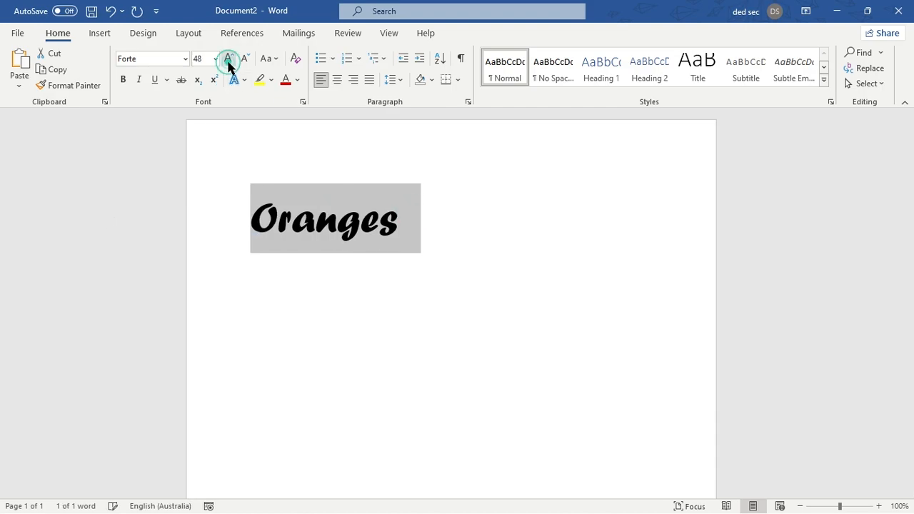
pyautogui.click(228, 63)
pyautogui.click(245, 62)
pyautogui.click(245, 61)
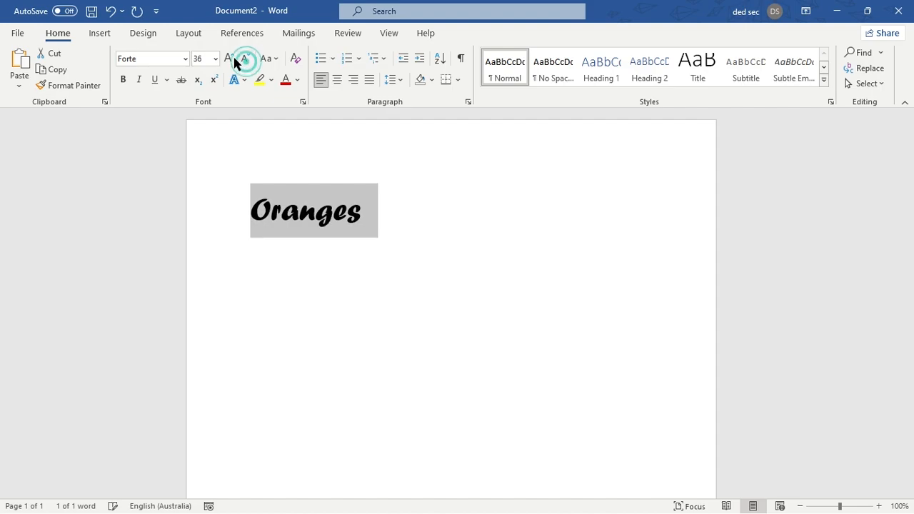
# - Convert the word Oranges to uppercase and apply toggle case to it twice
pyautogui.click(273, 61)
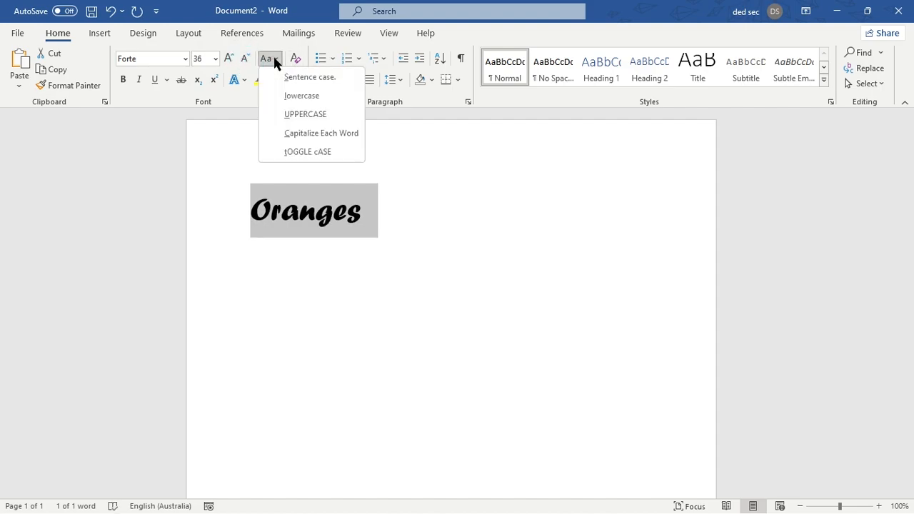
pyautogui.click(325, 116)
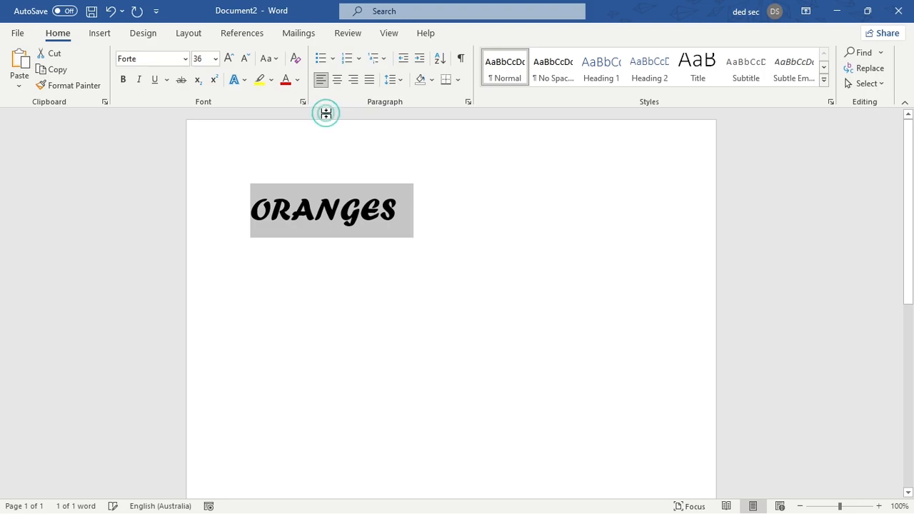
pyautogui.click(268, 60)
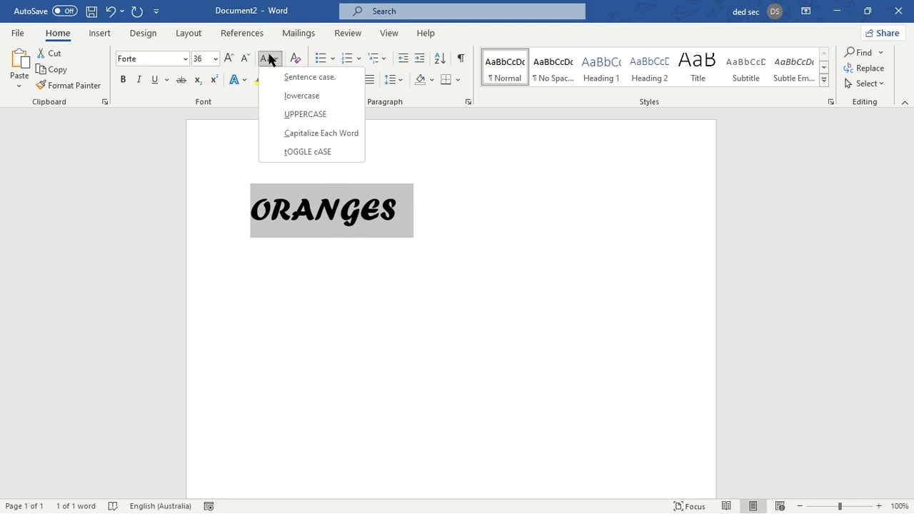
pyautogui.click(319, 152)
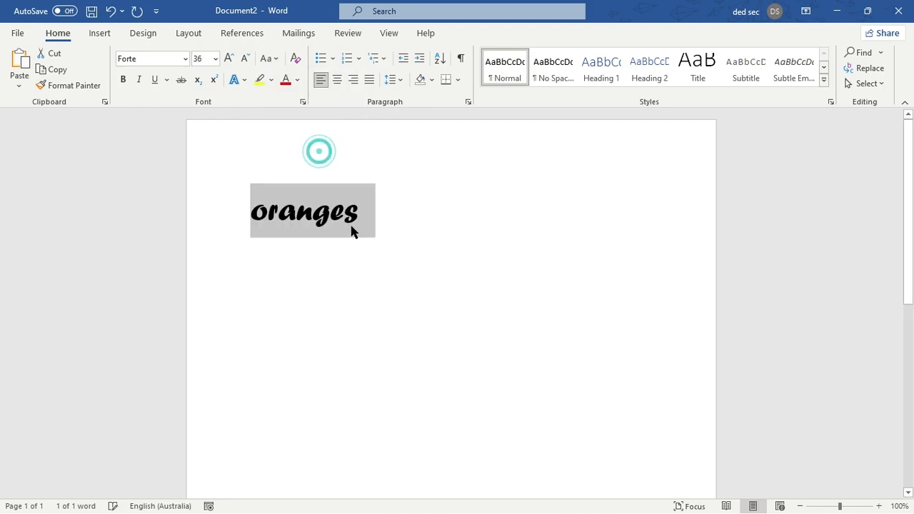
pyautogui.click(278, 58)
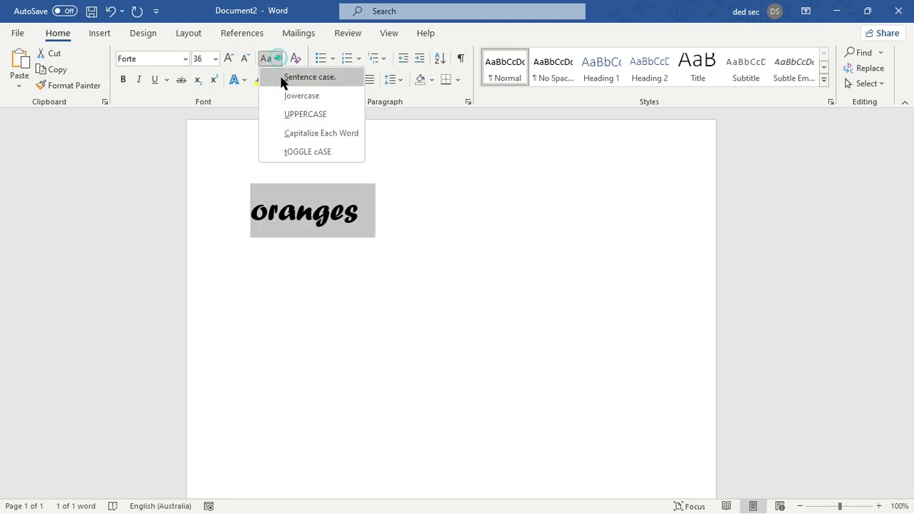
pyautogui.click(313, 152)
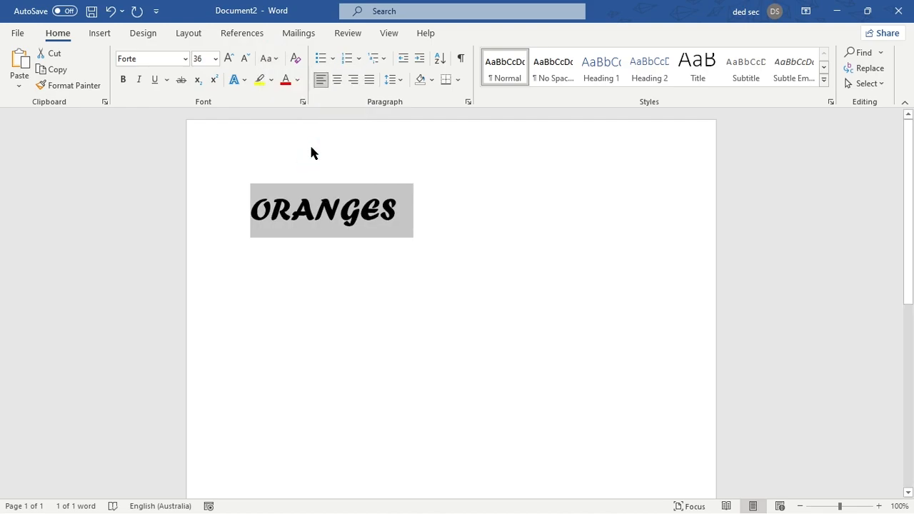
# - Color the word ORANGES red, change it to a light orange theme color, and deselect it
pyautogui.click(286, 80)
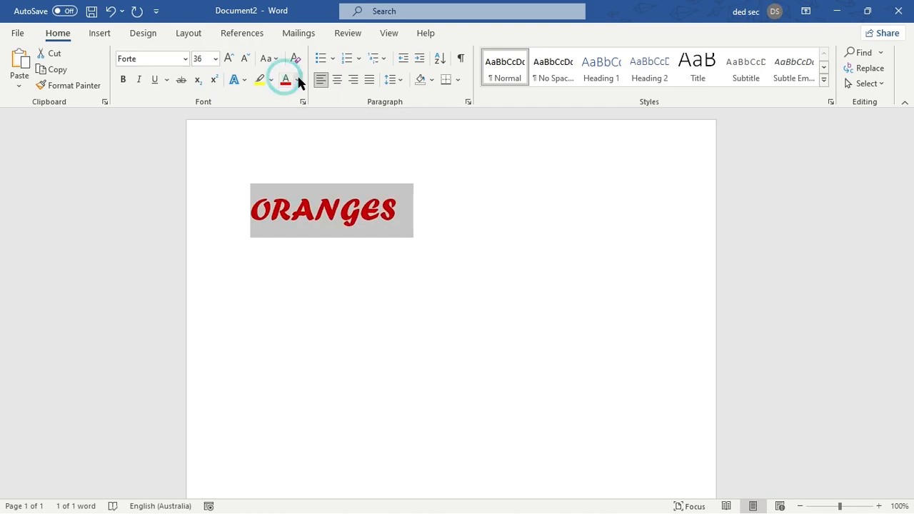
pyautogui.click(298, 80)
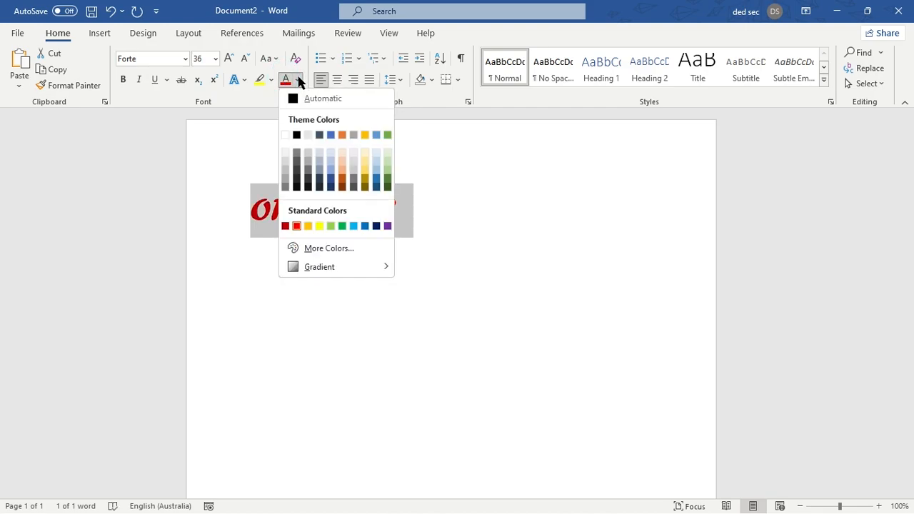
pyautogui.click(340, 167)
pyautogui.click(392, 198)
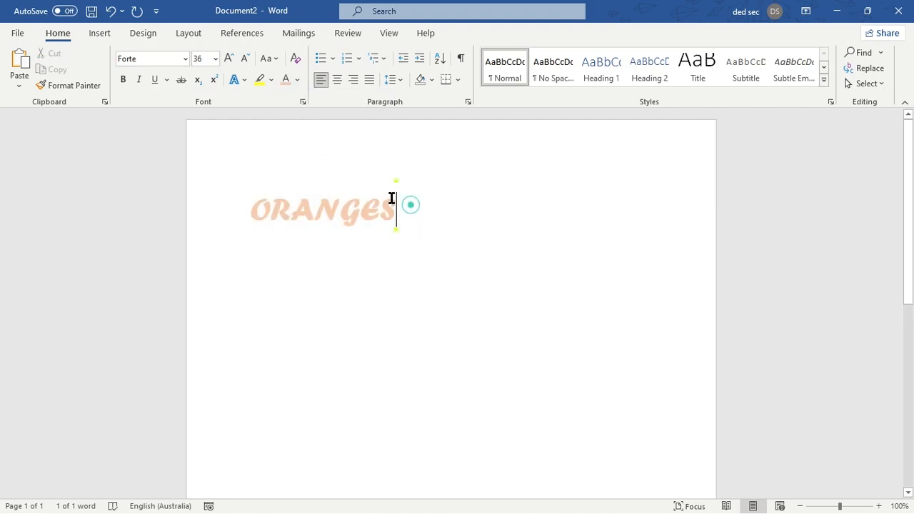
# - Highlight the word ORANGES in yellow, undo the highlighting, and place the cursor after the word
pyautogui.click(263, 79)
pyautogui.moveTo(404, 204); pyautogui.dragTo(130, 221)
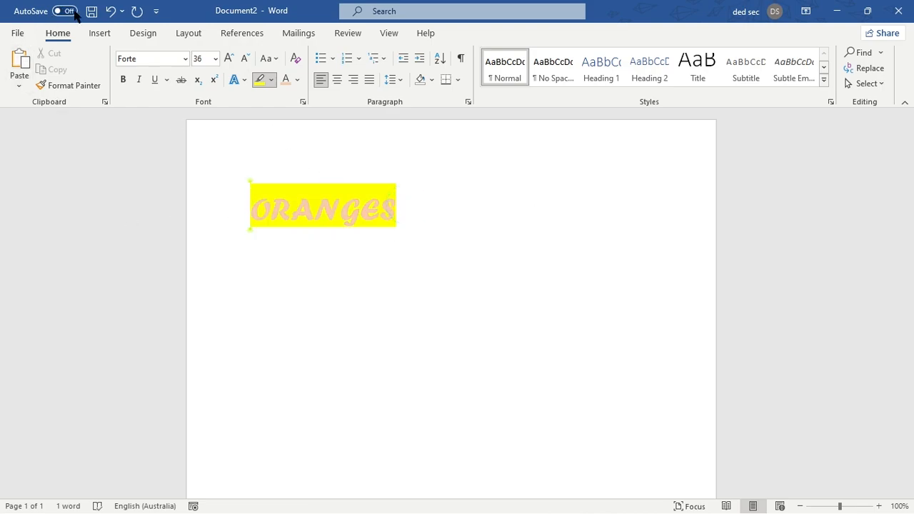
pyautogui.click(111, 13)
pyautogui.click(350, 198)
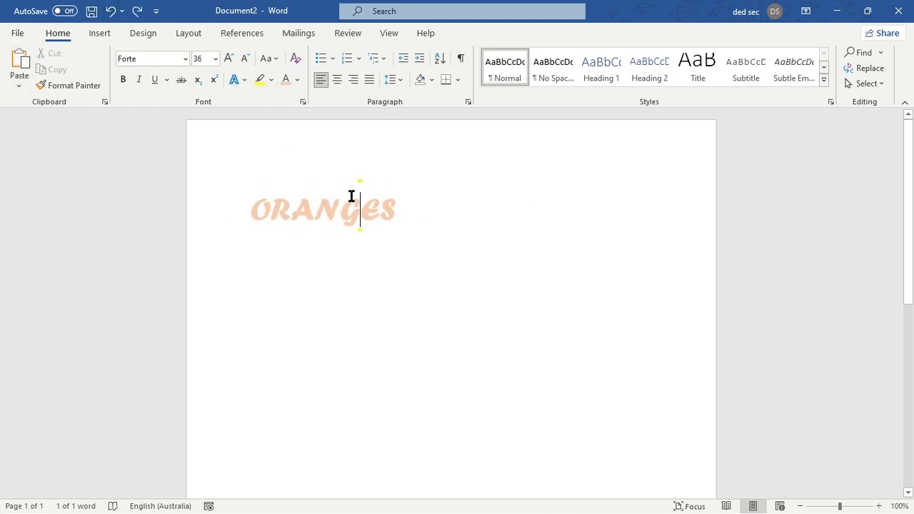
pyautogui.click(411, 198)
pyautogui.click(412, 197)
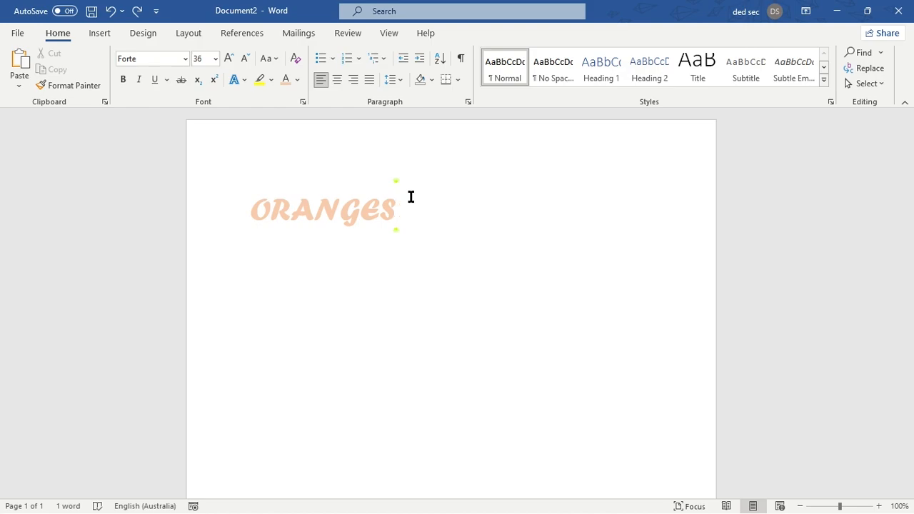
# - Copy the word ORANGES and paste it on a new line below the original
pyautogui.moveTo(411, 197); pyautogui.dragTo(198, 231)
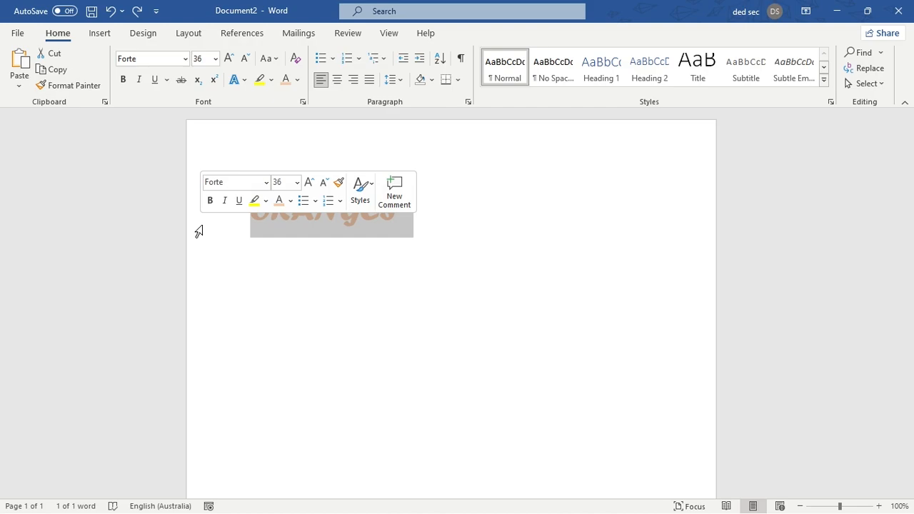
pyautogui.click(47, 76)
pyautogui.click(413, 212)
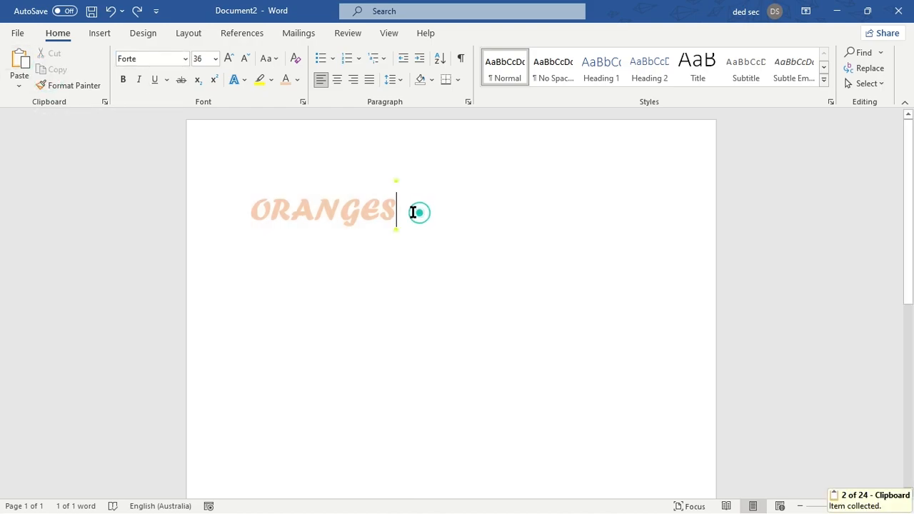
pyautogui.press('Return')
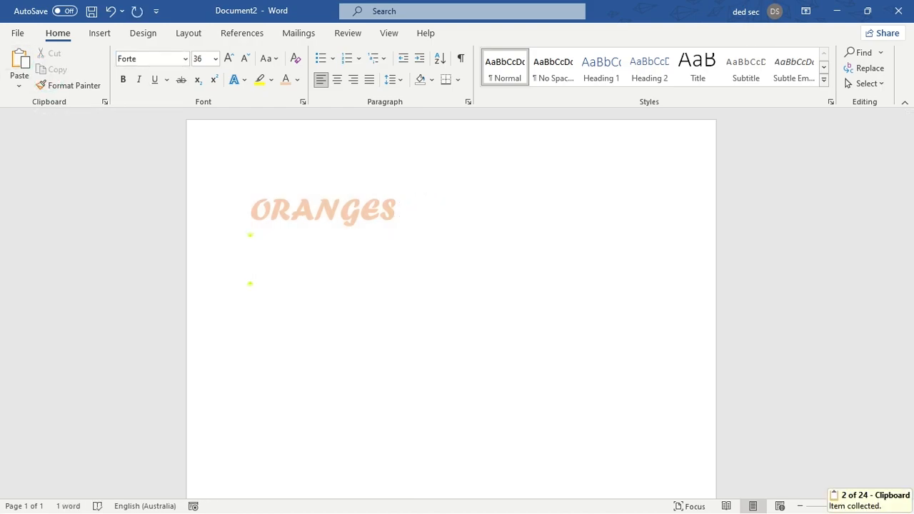
pyautogui.click(19, 64)
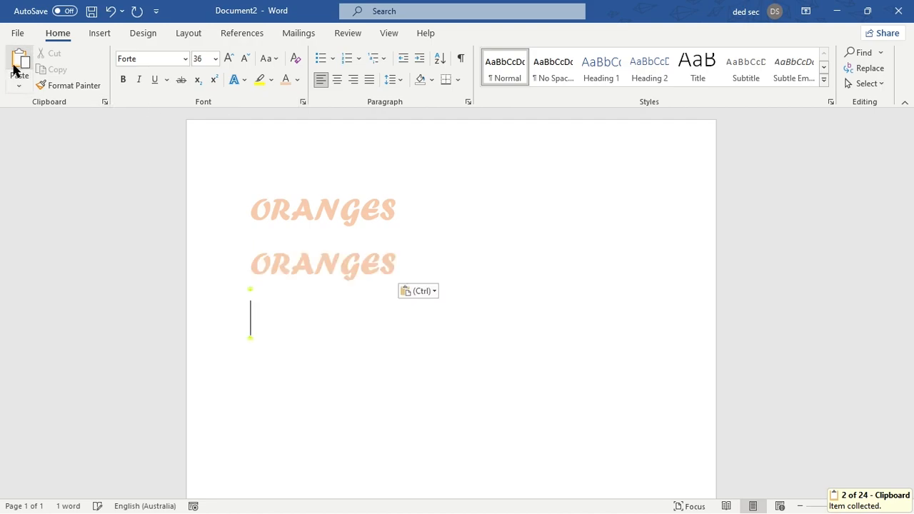
pyautogui.click(404, 268)
pyautogui.click(405, 269)
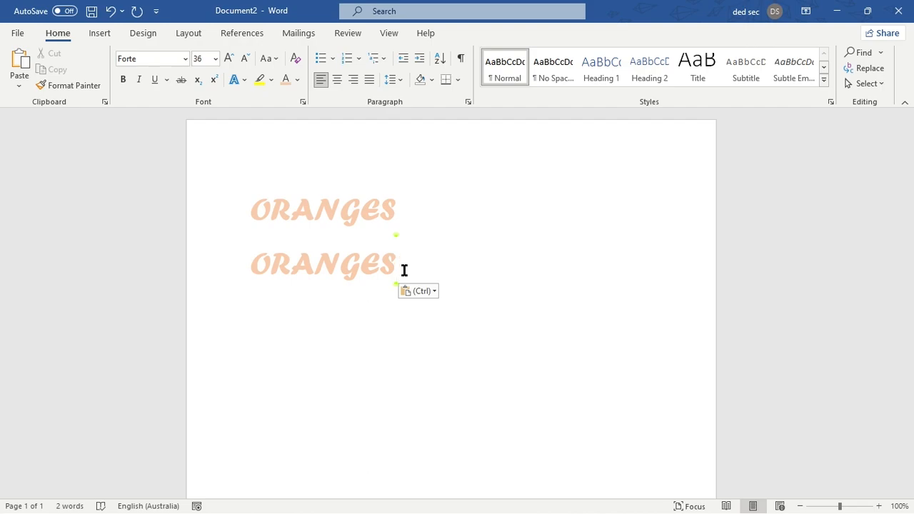
# - Select and delete the pasted copy of ORANGES on the second line
pyautogui.click(408, 206)
pyautogui.moveTo(424, 270); pyautogui.dragTo(129, 277)
pyautogui.press('BackSpace')
# - Copy the word ORANGES again, paste it twice below the original, and check the paste options
pyautogui.moveTo(405, 205); pyautogui.dragTo(236, 217)
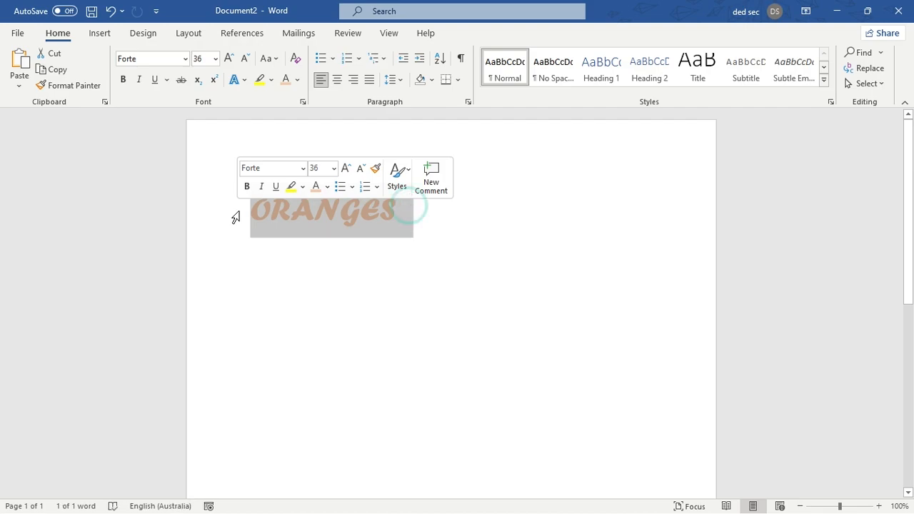
pyautogui.hotkey('ctrl', 'c')
pyautogui.click(439, 194)
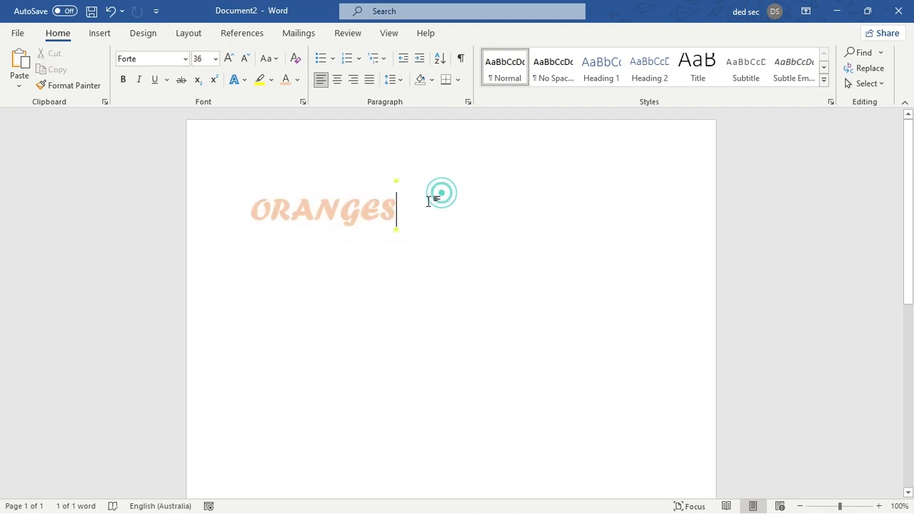
pyautogui.press('Return')
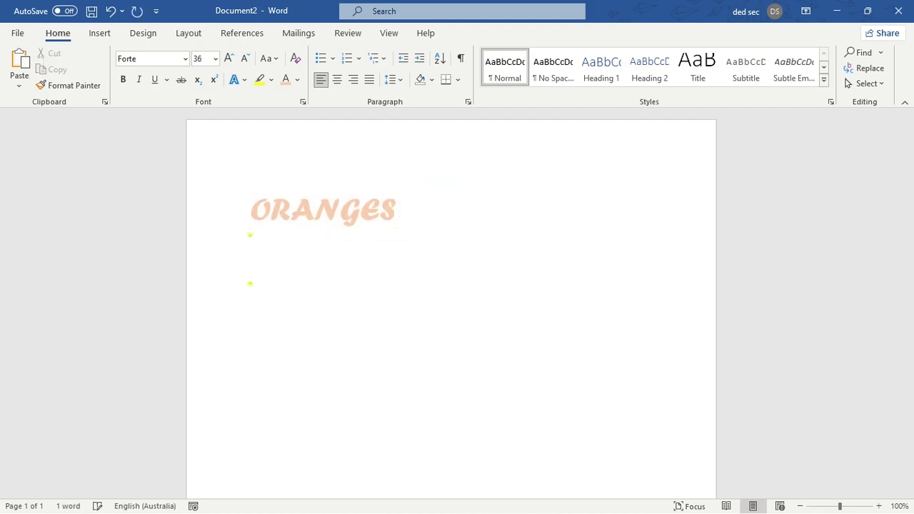
pyautogui.click(18, 63)
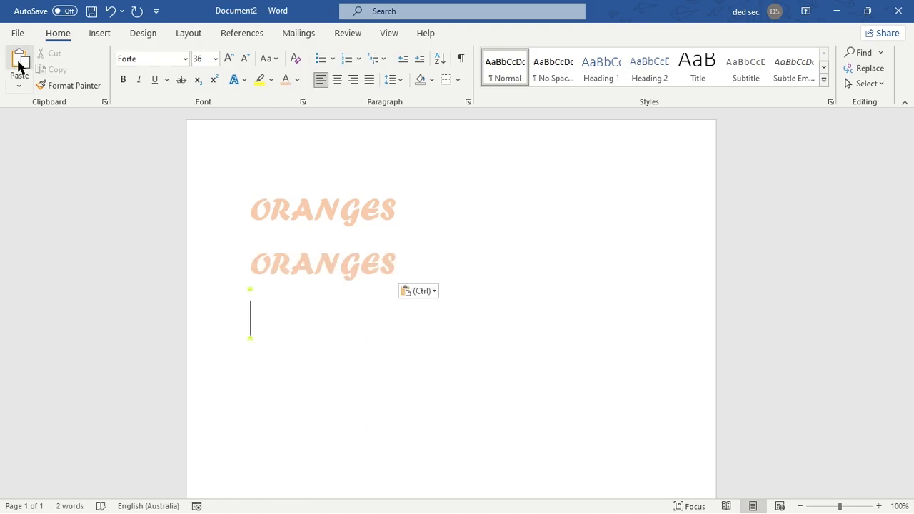
pyautogui.press('ctrl')
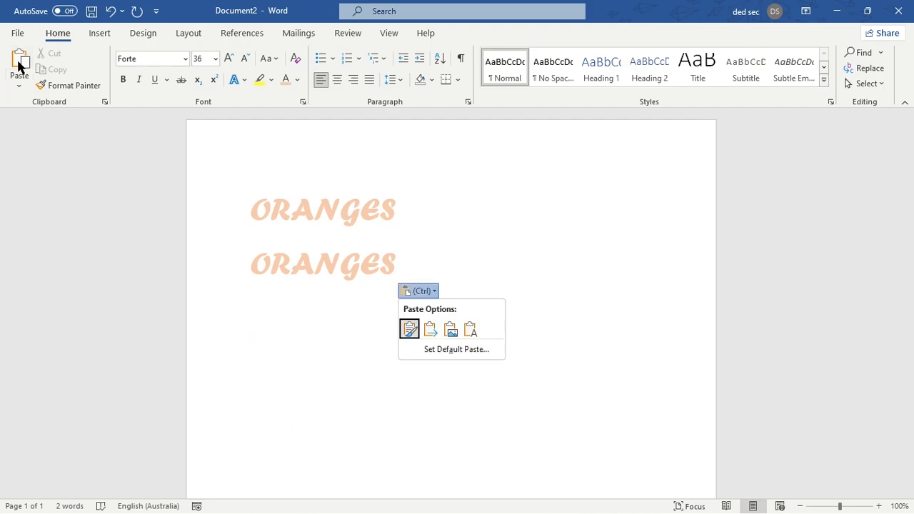
pyautogui.press('ctrl')
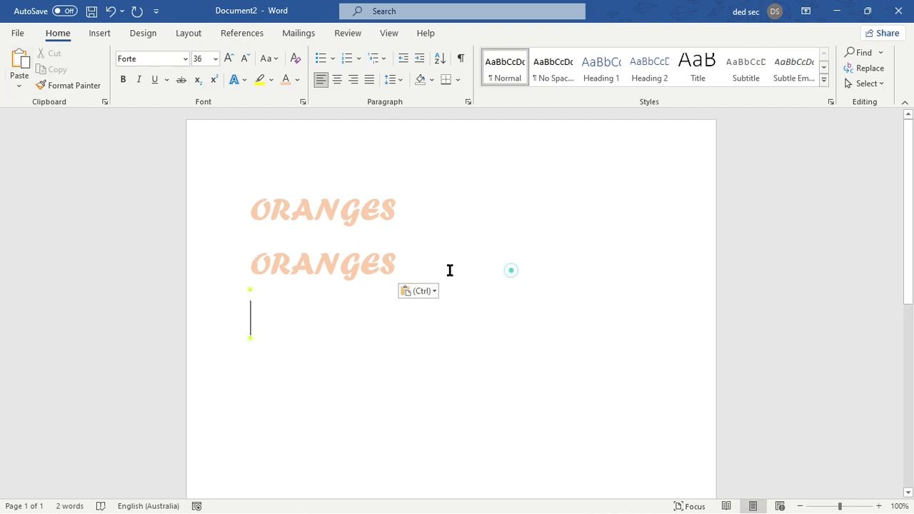
pyautogui.hotkey('ctrl', 'v')
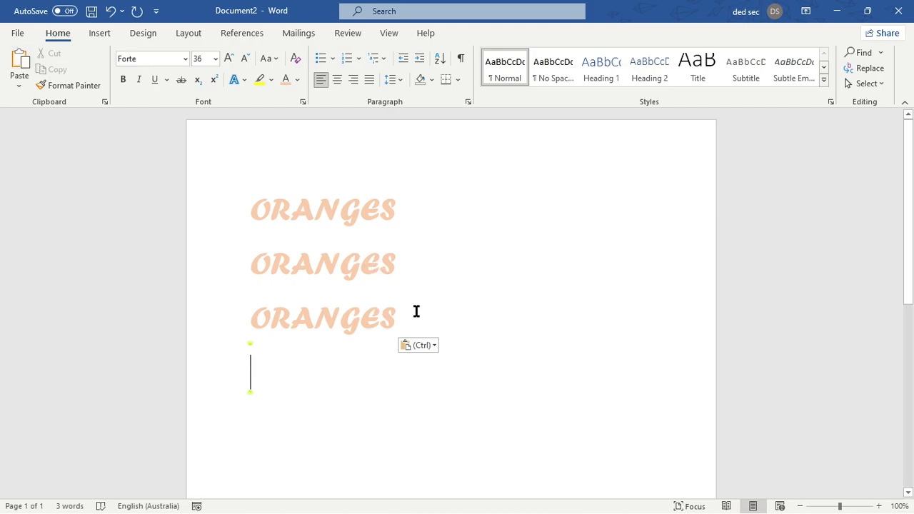
# - Delete both pasted copies of ORANGES, keeping only the original word
pyautogui.doubleClick(416, 311)
pyautogui.press('BackSpace')
pyautogui.press('BackSpace')
pyautogui.press('BackSpace')
pyautogui.press('BackSpace')
pyautogui.press('BackSpace')
pyautogui.press('BackSpace')
pyautogui.press('BackSpace')
pyautogui.press('BackSpace')
pyautogui.press('BackSpace')
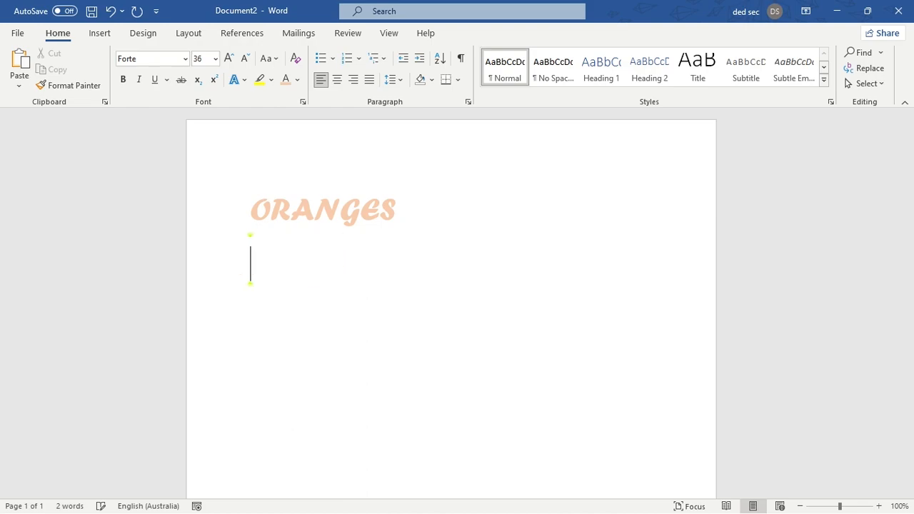
pyautogui.press('BackSpace')
# - Cut the word ORANGES, paste it back in the same place, and dismiss the paste options
pyautogui.moveTo(424, 218); pyautogui.dragTo(210, 229)
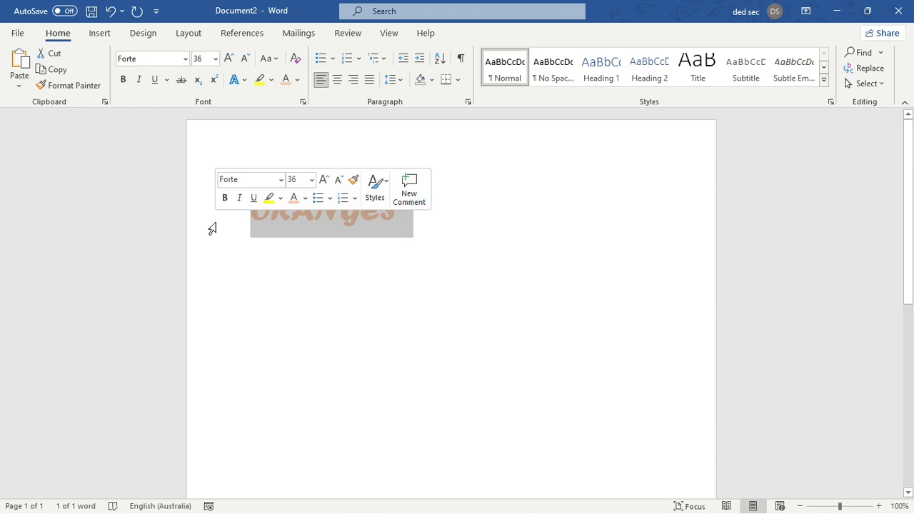
pyautogui.click(51, 60)
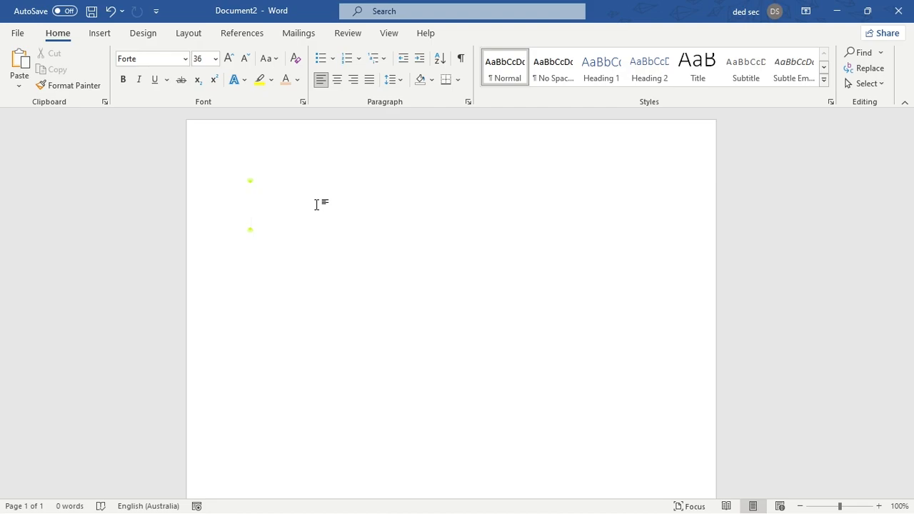
pyautogui.hotkey('ctrl', 'v')
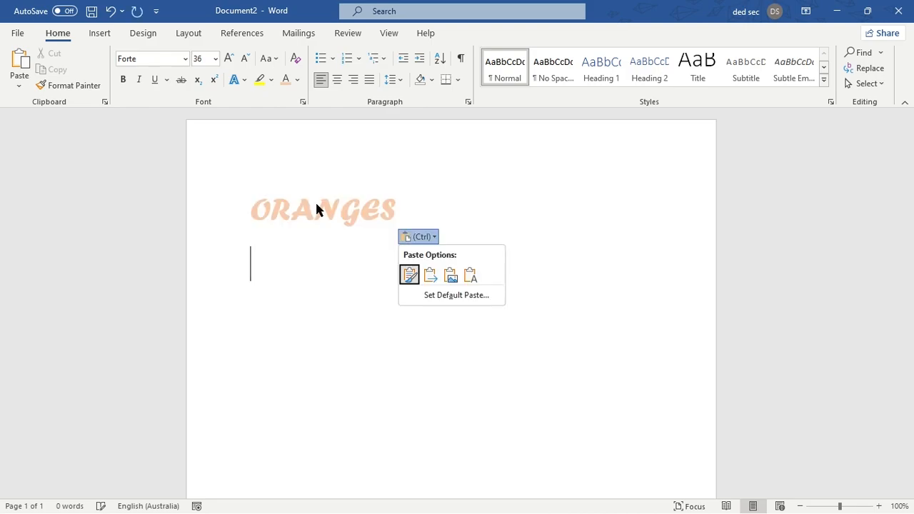
pyautogui.click(464, 284)
# - Try to pick up the formatting of ORANGES with Format Painter
pyautogui.moveTo(411, 217); pyautogui.dragTo(191, 230)
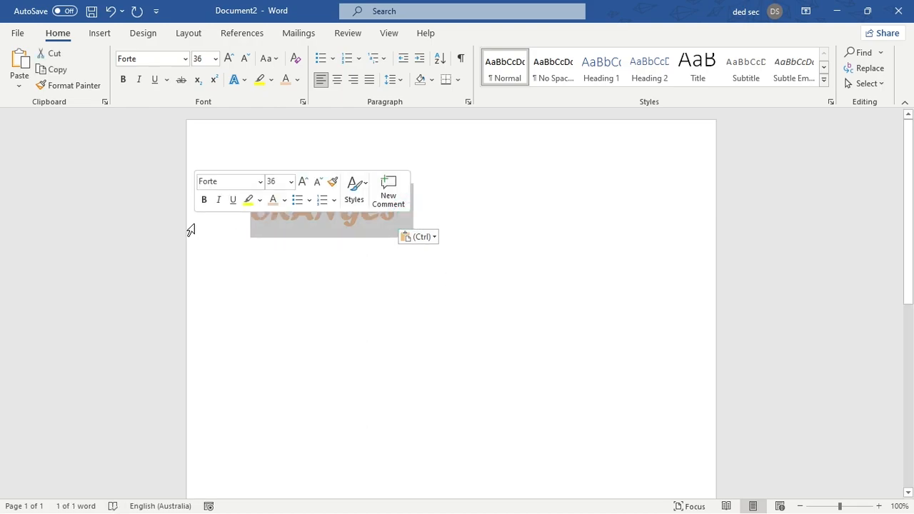
pyautogui.click(63, 86)
pyautogui.click(419, 192)
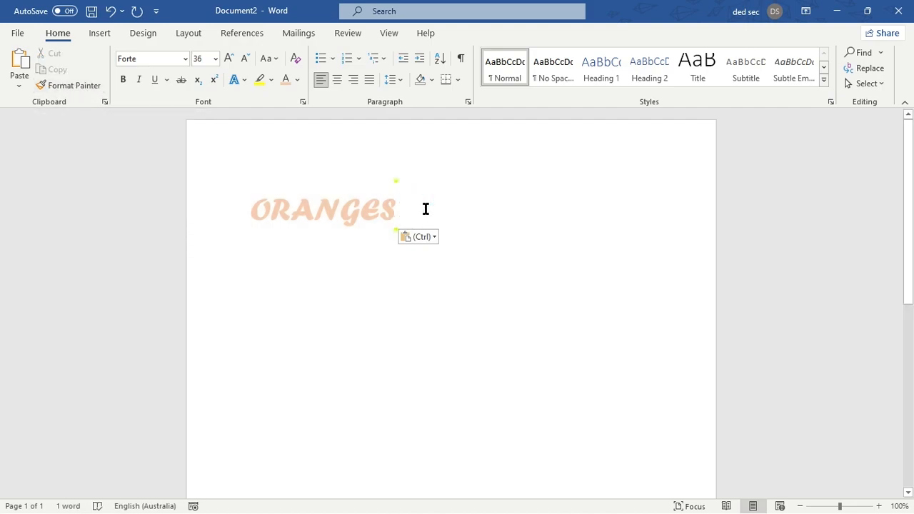
# - Start a new line below ORANGES, enter the word mangoes, and erase that word
pyautogui.press('Return')
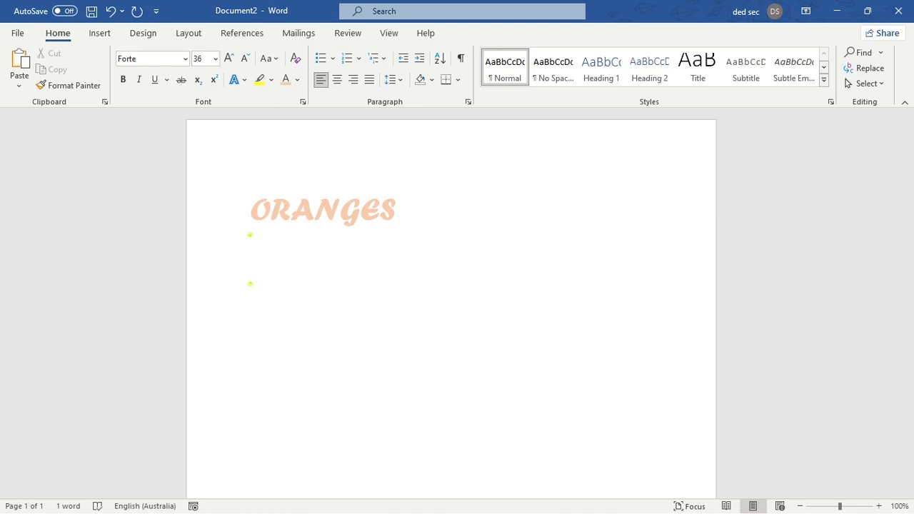
pyautogui.write('mangoes')
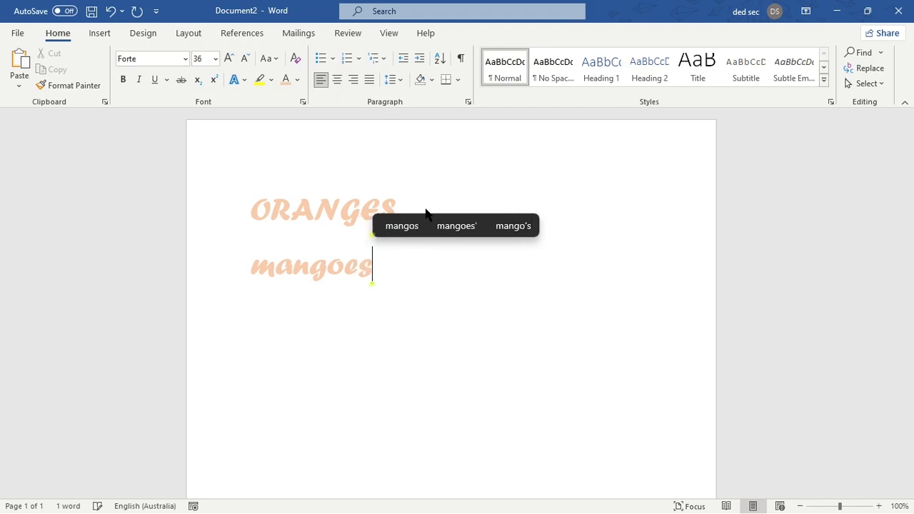
pyautogui.press('BackSpace')
pyautogui.press('BackSpace')
pyautogui.press('BackSpace')
pyautogui.press('BackSpace')
pyautogui.press('BackSpace')
pyautogui.press('BackSpace')
pyautogui.press('BackSpace')
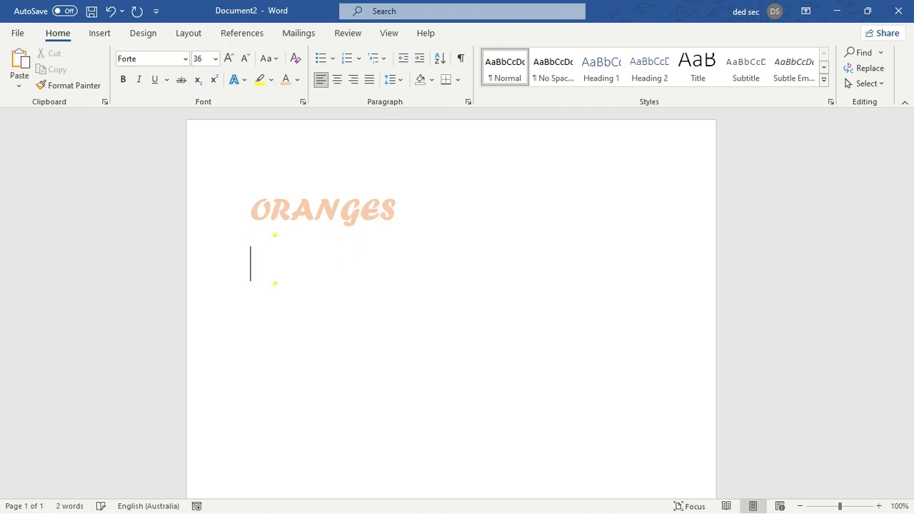
# - Set the empty line's text to automatic color, the Calibri Light headings font, and size 18
pyautogui.click(297, 79)
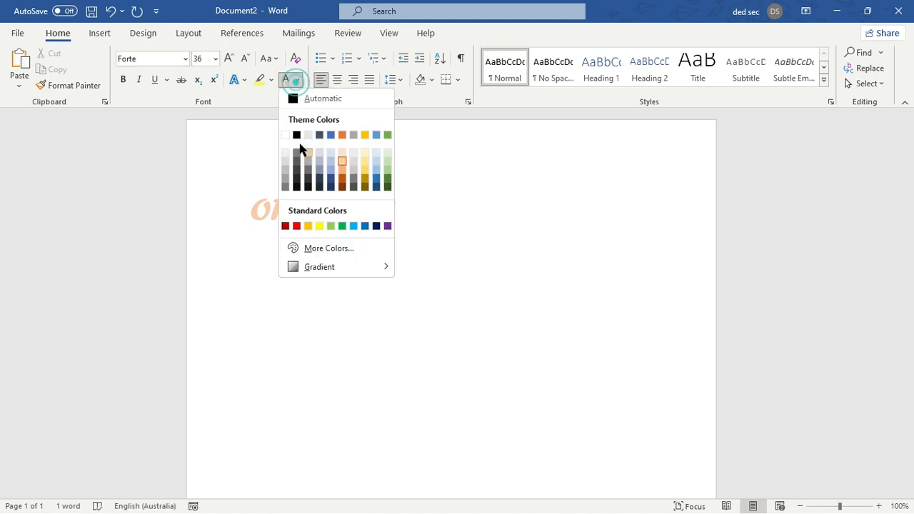
pyautogui.click(292, 96)
pyautogui.click(184, 62)
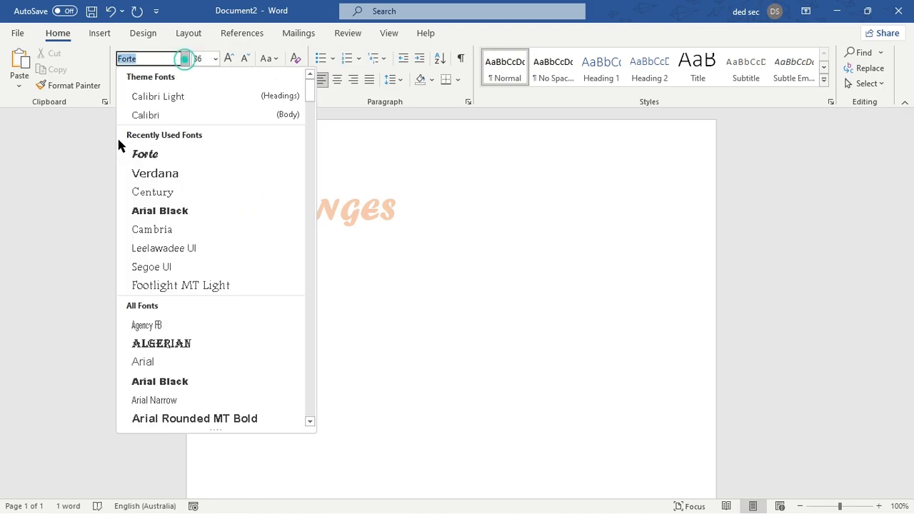
pyautogui.click(157, 98)
pyautogui.click(217, 60)
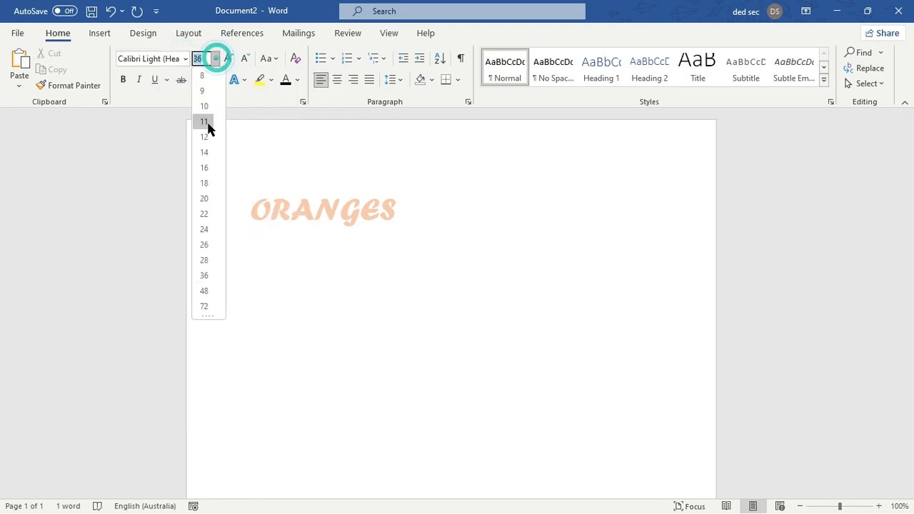
pyautogui.click(202, 179)
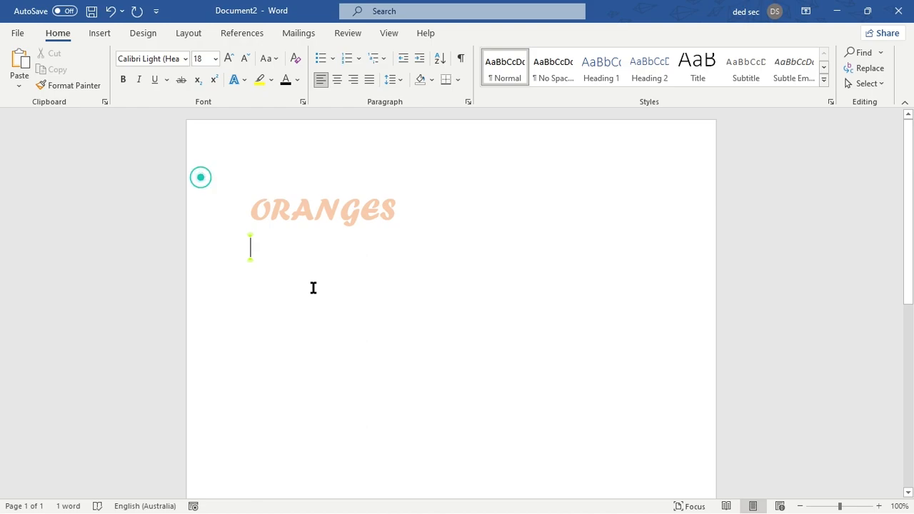
# - Write mangoes on the line below ORANGES
pyautogui.write('m')
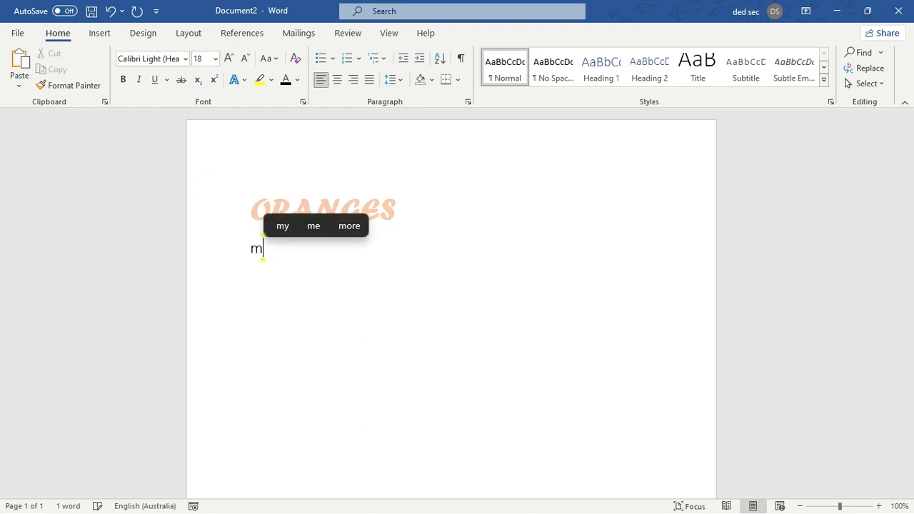
pyautogui.write('angoes')
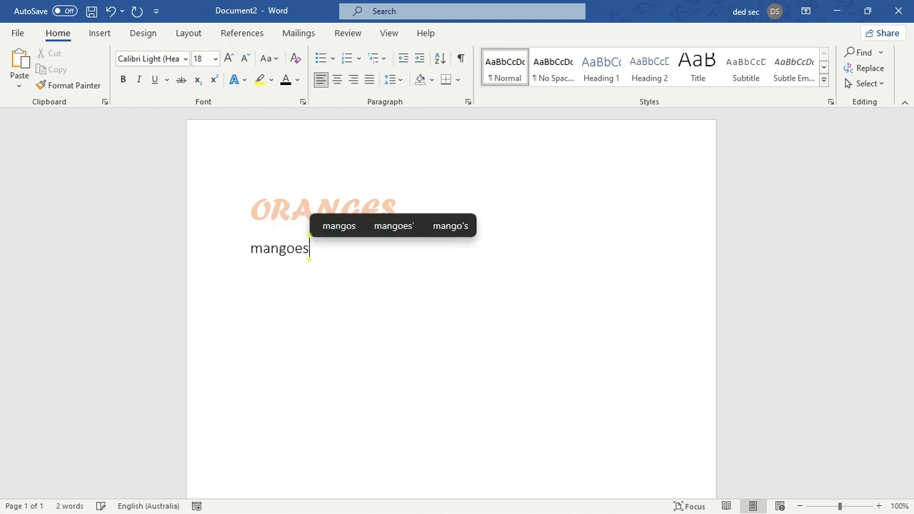
pyautogui.click(243, 302)
# - Compare the formatting of mangoes and ORANGES by selecting each, and leave the cursor in ORANGES
pyautogui.click(354, 250)
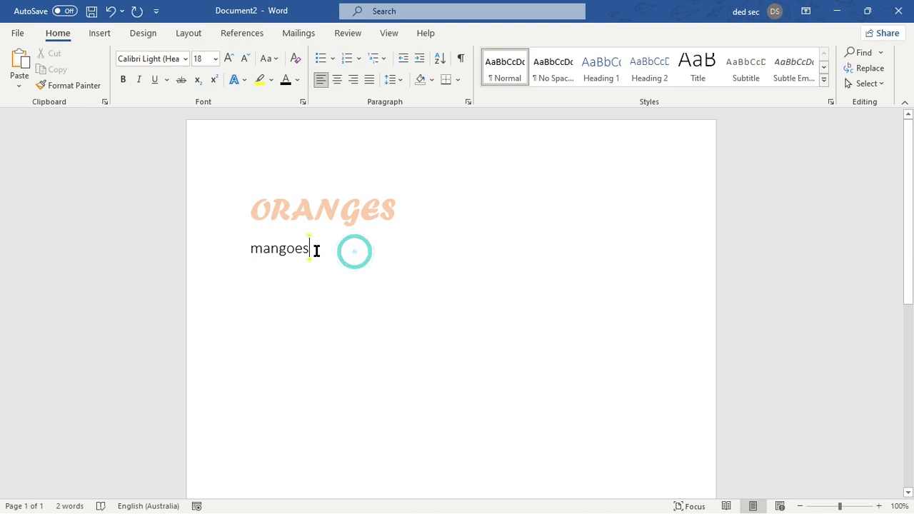
pyautogui.moveTo(316, 251); pyautogui.dragTo(222, 251)
pyautogui.click(345, 279)
pyautogui.moveTo(317, 250); pyautogui.dragTo(402, 217)
pyautogui.click(415, 208)
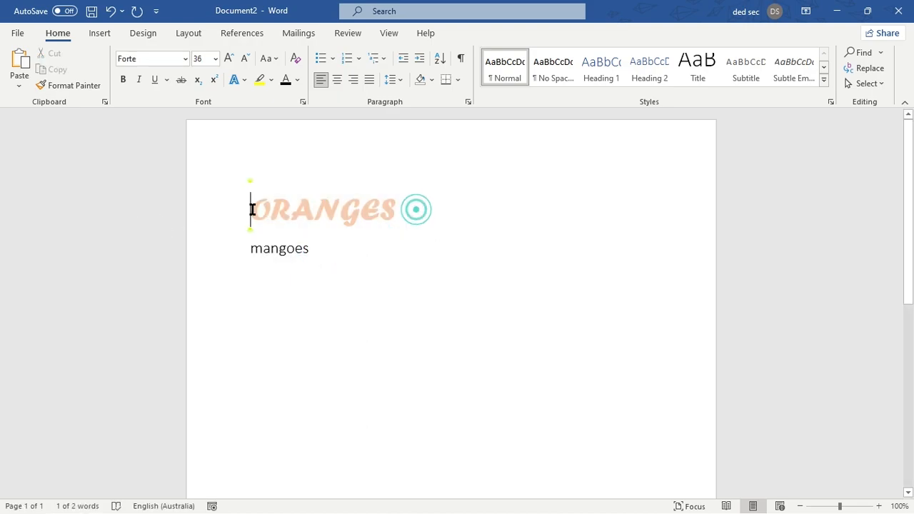
pyautogui.click(417, 208)
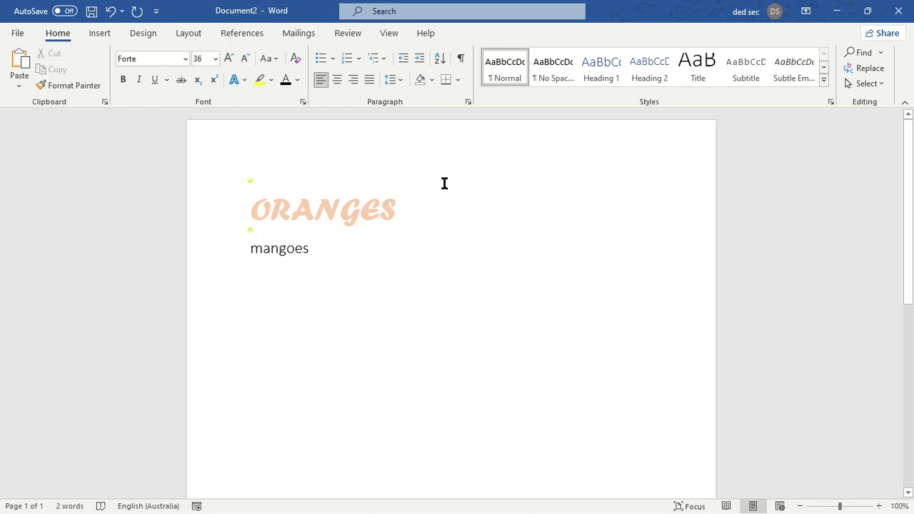
pyautogui.click(307, 248)
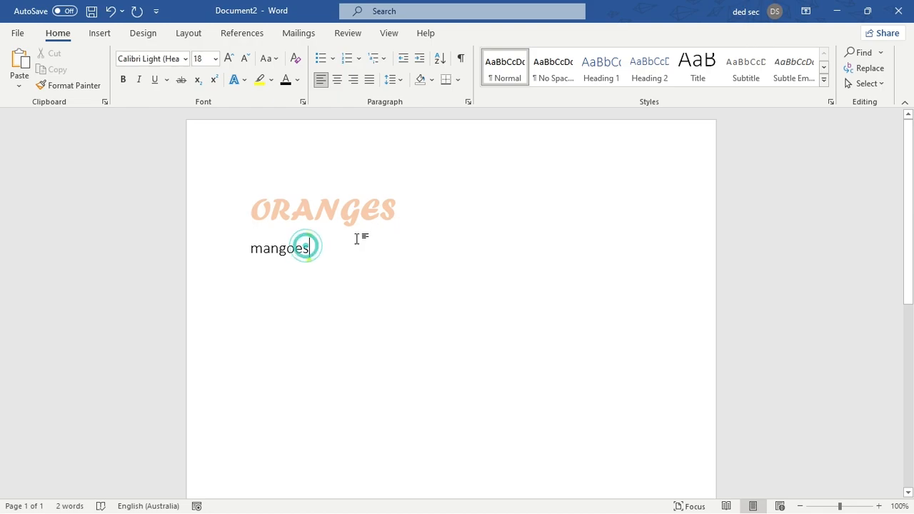
pyautogui.click(350, 224)
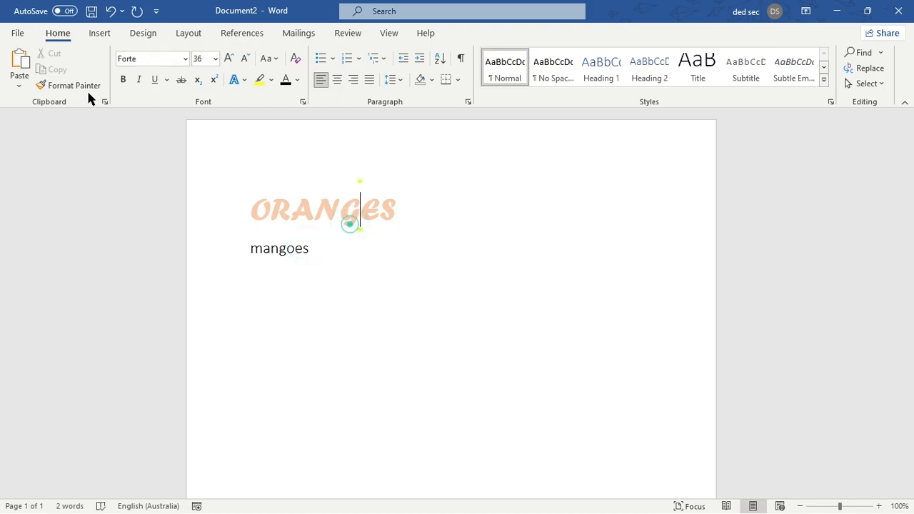
# - Copy the formatting of ORANGES onto the word mangoes with Format Painter
pyautogui.click(398, 210)
pyautogui.click(316, 208)
pyautogui.click(321, 207)
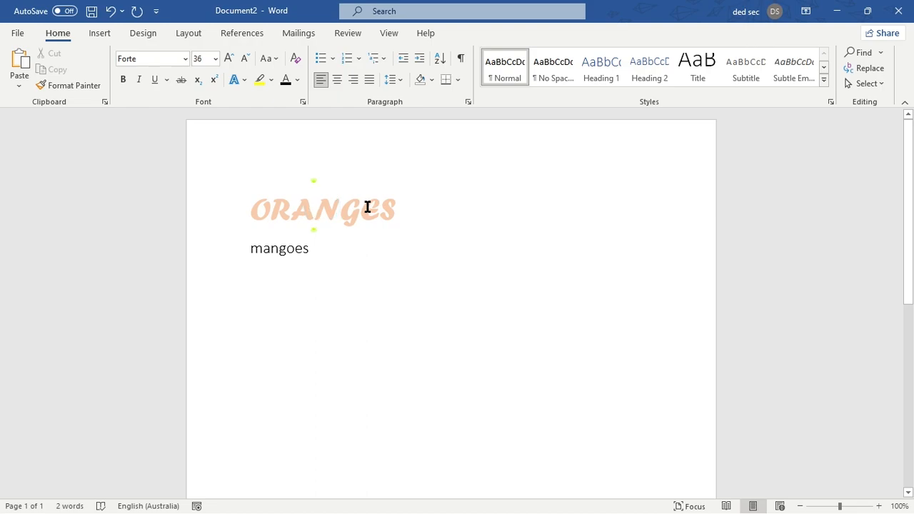
pyautogui.click(75, 85)
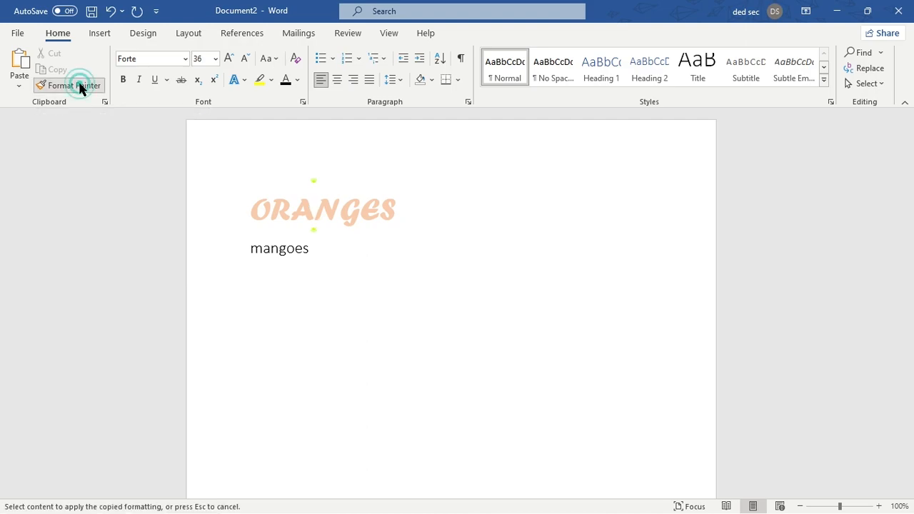
pyautogui.moveTo(314, 248); pyautogui.dragTo(225, 250)
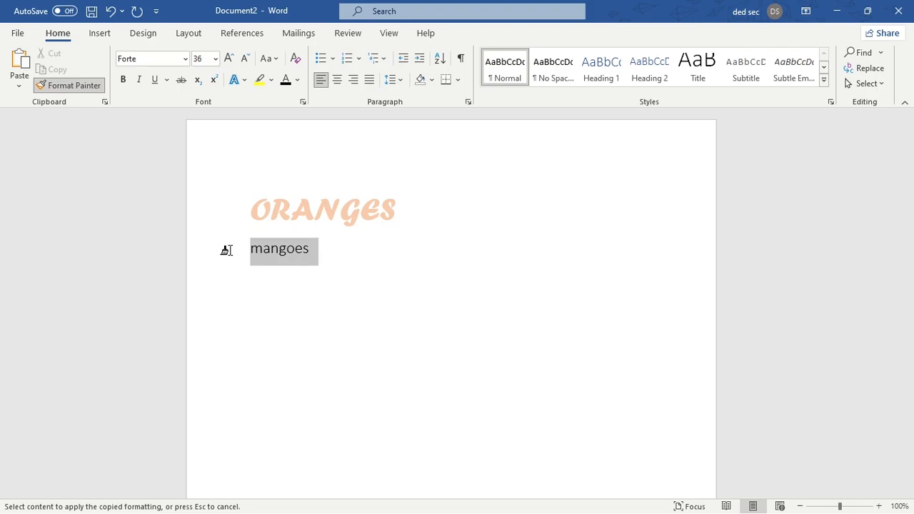
pyautogui.moveTo(226, 250); pyautogui.dragTo(224, 256)
# - Select mangoes to check its font and size, and put the cursor below the text
pyautogui.click(508, 276)
pyautogui.moveTo(404, 259); pyautogui.dragTo(255, 259)
pyautogui.click(400, 278)
pyautogui.moveTo(402, 253); pyautogui.dragTo(156, 264)
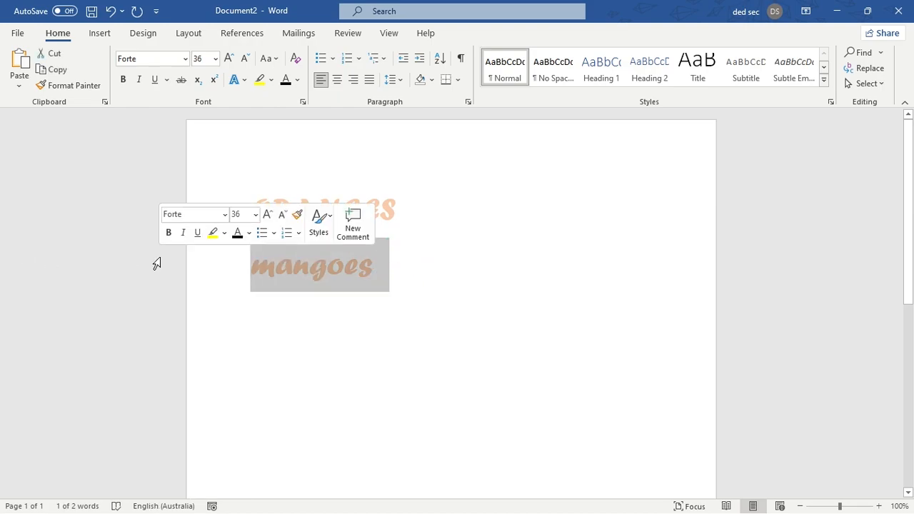
pyautogui.click(306, 336)
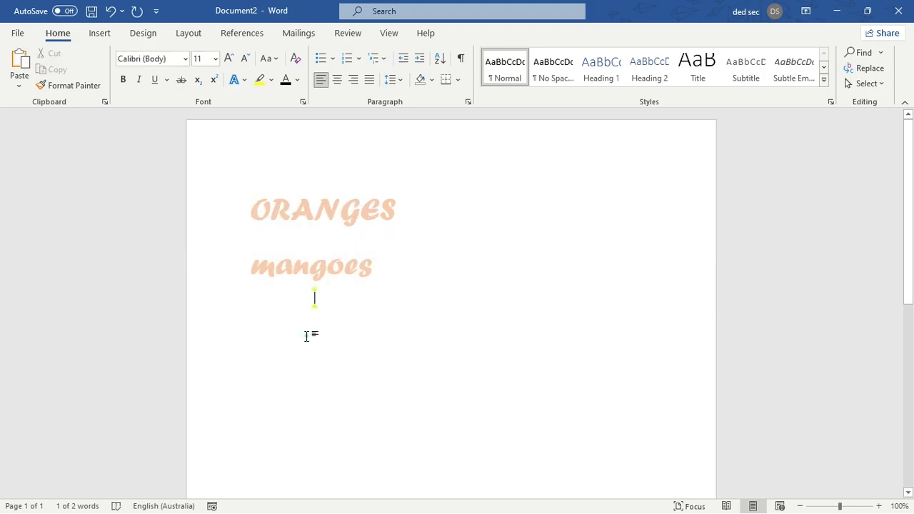
pyautogui.click(307, 337)
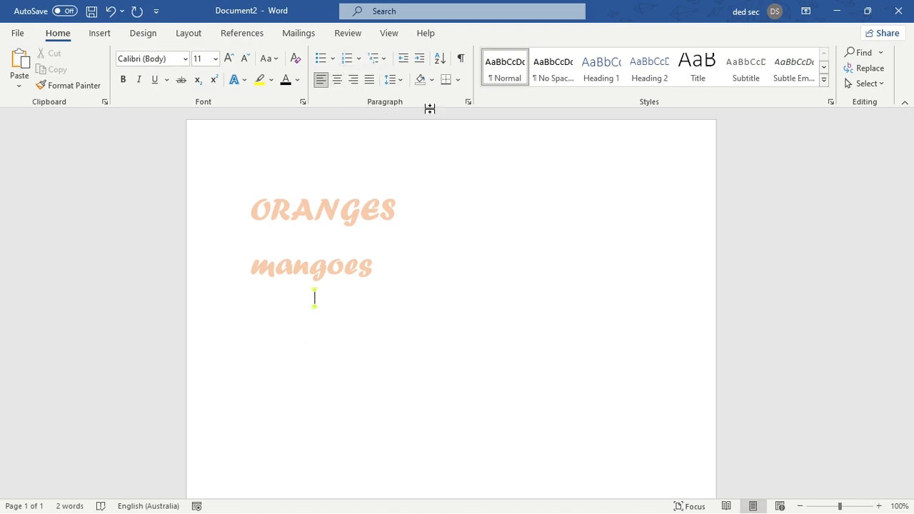
# - Try centre, left and right alignment on the ORANGES line, and finish with it justified
pyautogui.moveTo(416, 209); pyautogui.dragTo(200, 214)
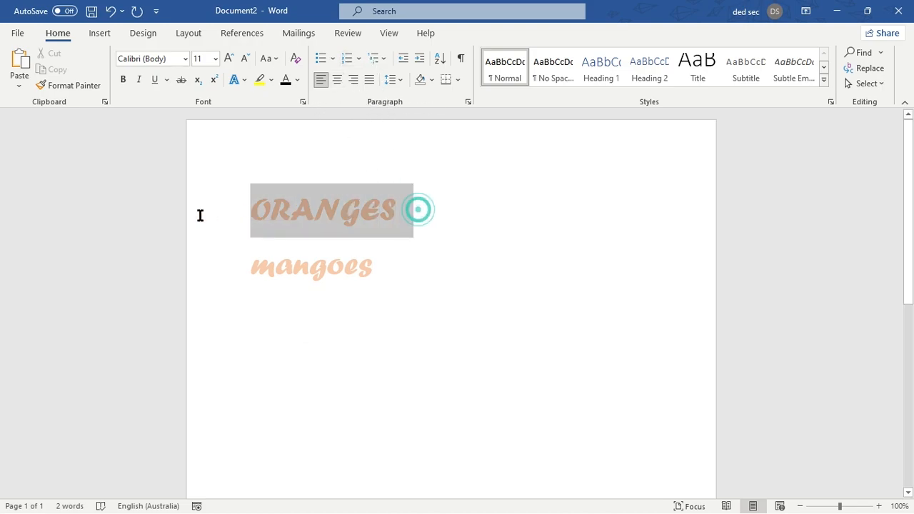
pyautogui.click(336, 80)
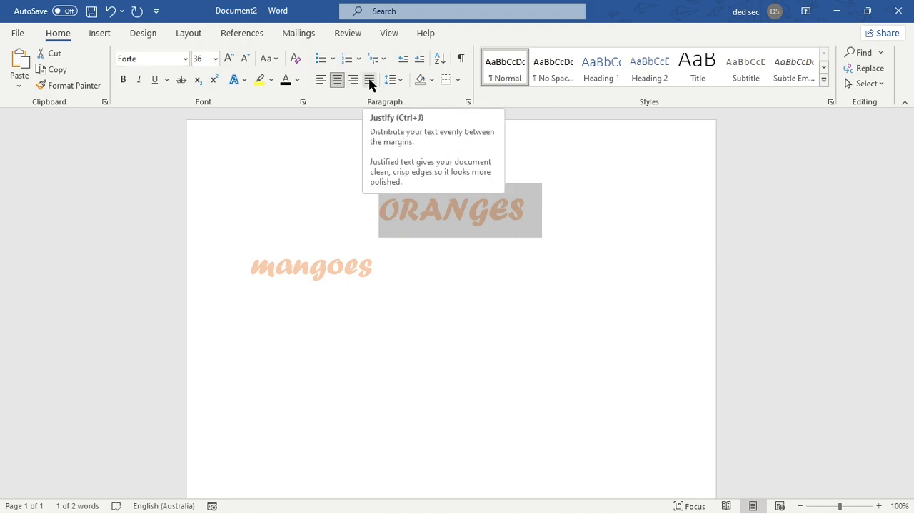
pyautogui.click(323, 80)
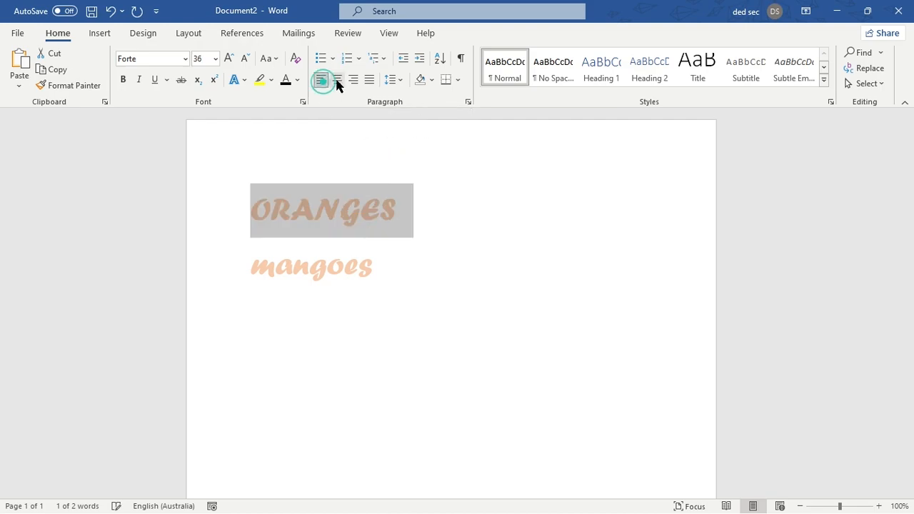
pyautogui.click(354, 81)
pyautogui.click(369, 81)
# - Try bullets and numbering on the ORANGES and mangoes lines, and settle on the multilevel list style numbered 1), 2)
pyautogui.click(257, 207)
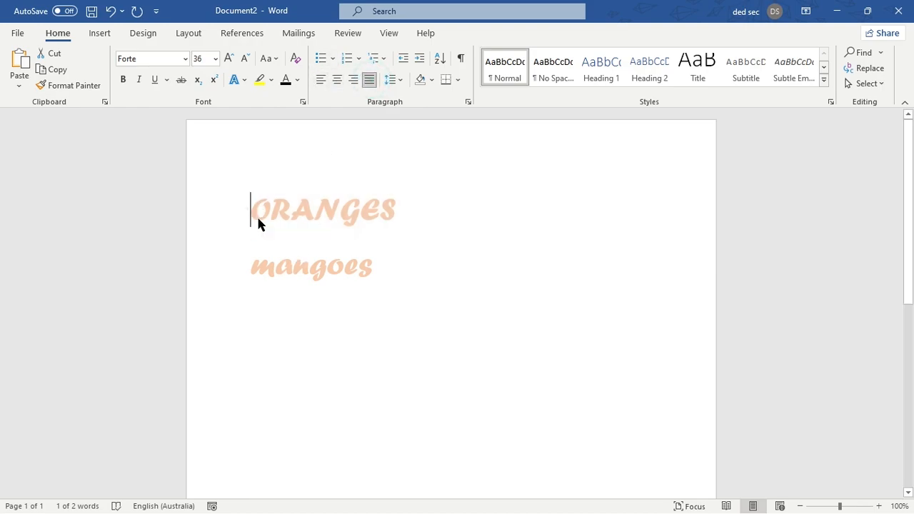
pyautogui.keyDown('shift'); pyautogui.click(377, 288); pyautogui.keyUp('shift')
pyautogui.click(321, 58)
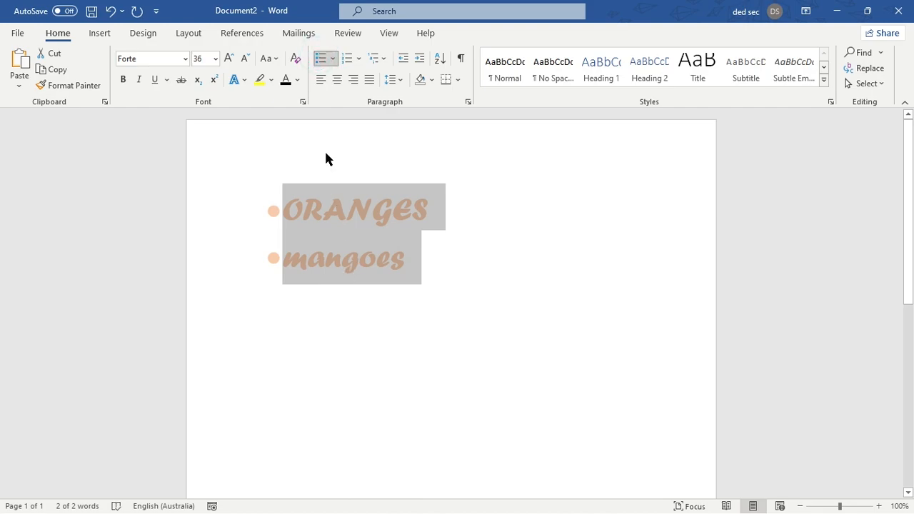
pyautogui.click(348, 58)
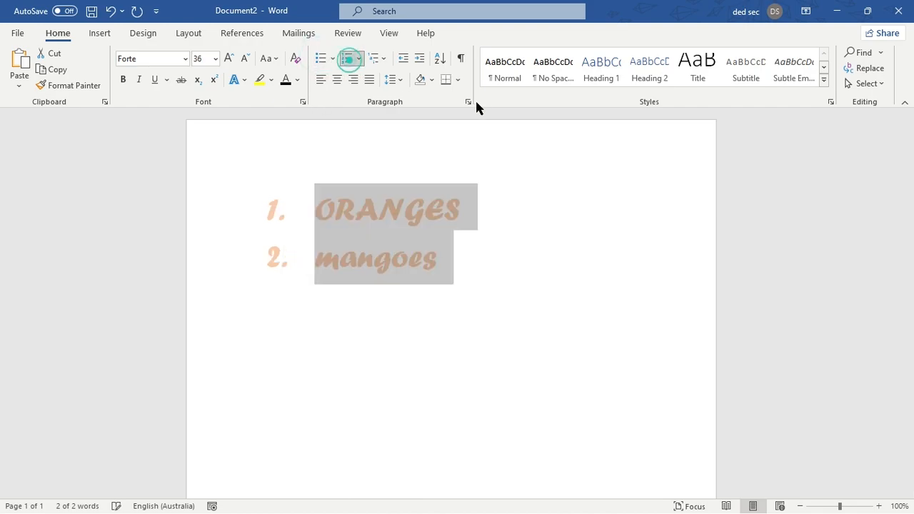
pyautogui.click(382, 62)
pyautogui.click(447, 230)
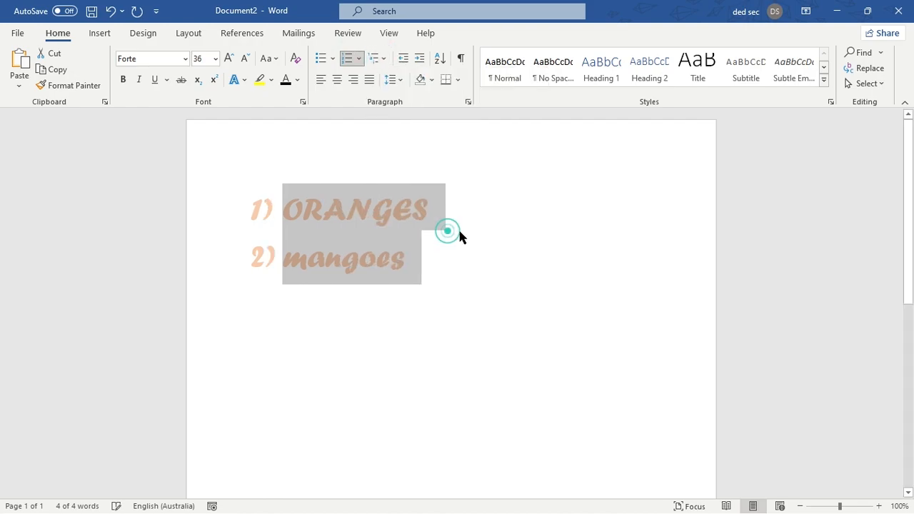
# - Indent the ORANGES and mangoes list a net two levels, trying both Increase Indent and Decrease Indent
pyautogui.click(413, 58)
pyautogui.click(419, 61)
pyautogui.click(417, 62)
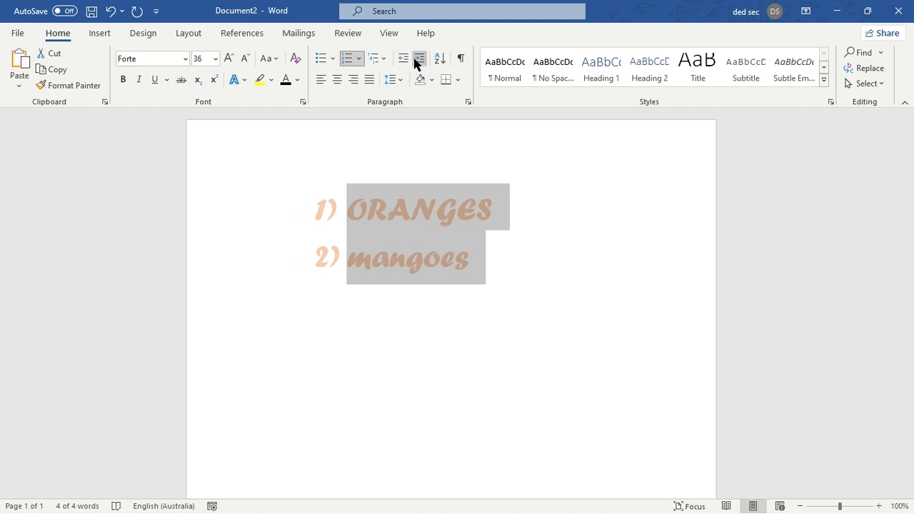
pyautogui.click(404, 62)
# - Start a new line below mangoes and remove its list number
pyautogui.click(503, 263)
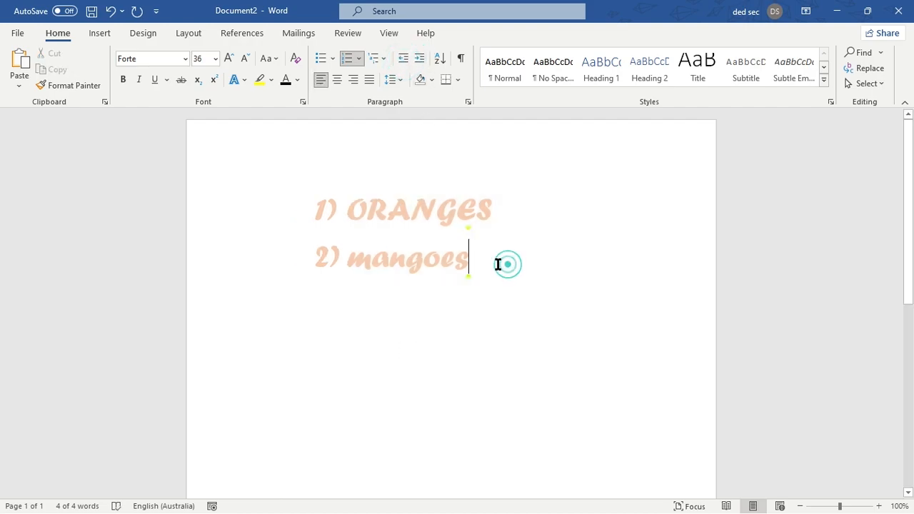
pyautogui.press('Return')
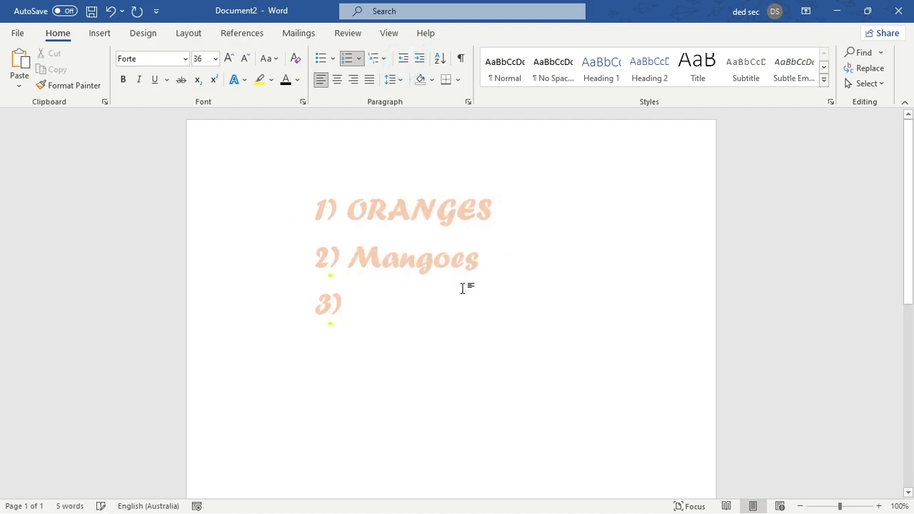
pyautogui.press('BackSpace')
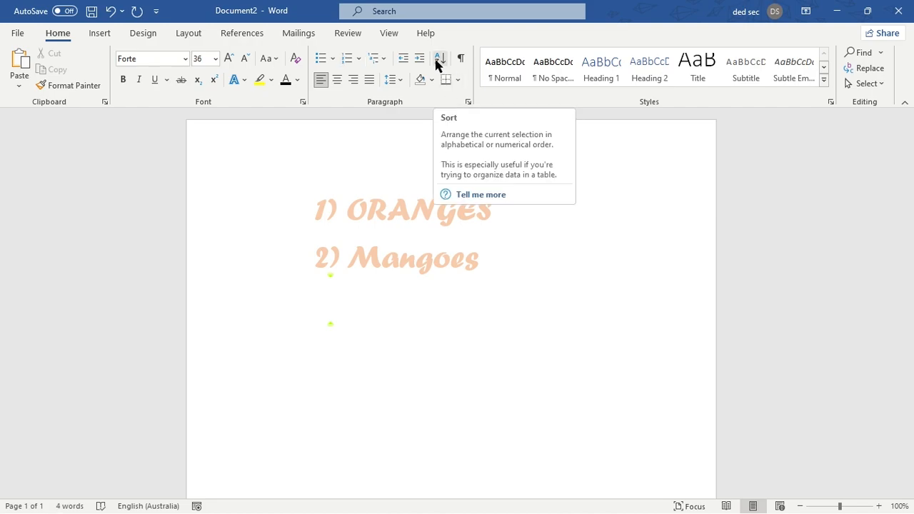
# - Open the Sort options and close them without sorting, and briefly show the document's paragraph marks and formatting symbols
pyautogui.click(439, 60)
pyautogui.click(576, 153)
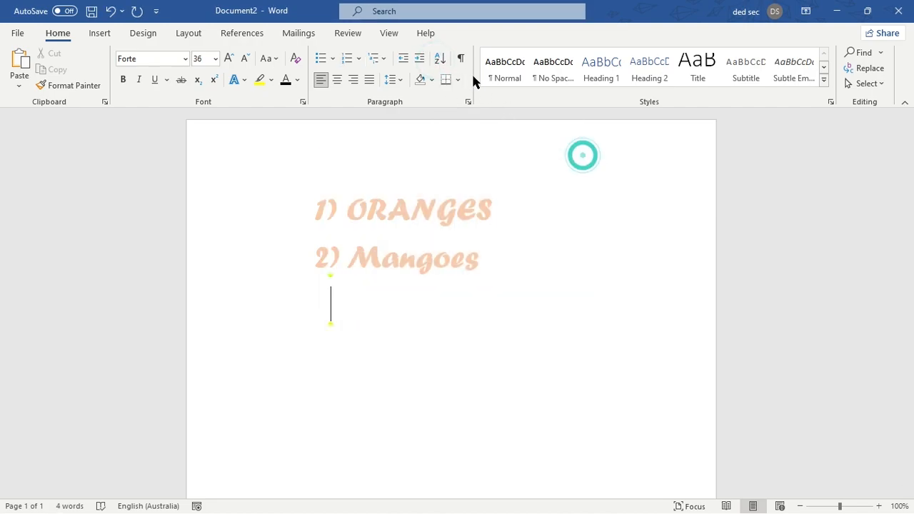
pyautogui.click(462, 59)
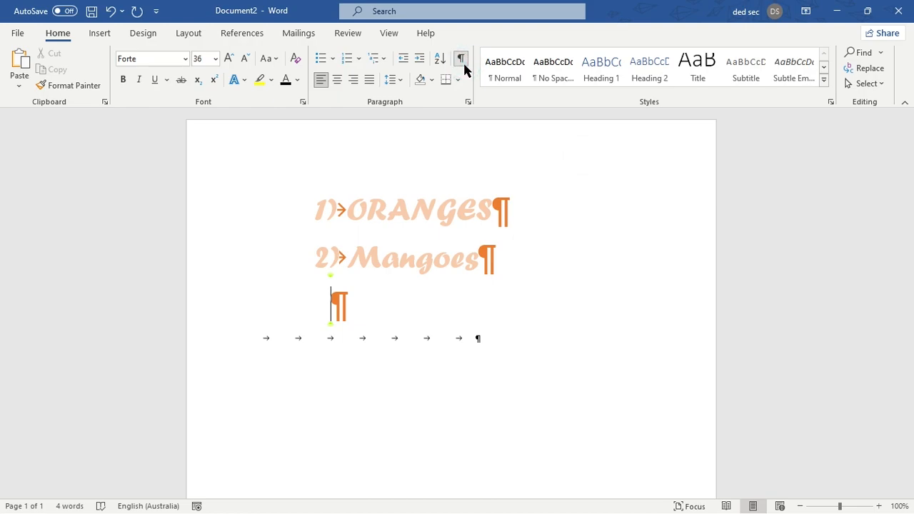
pyautogui.click(462, 61)
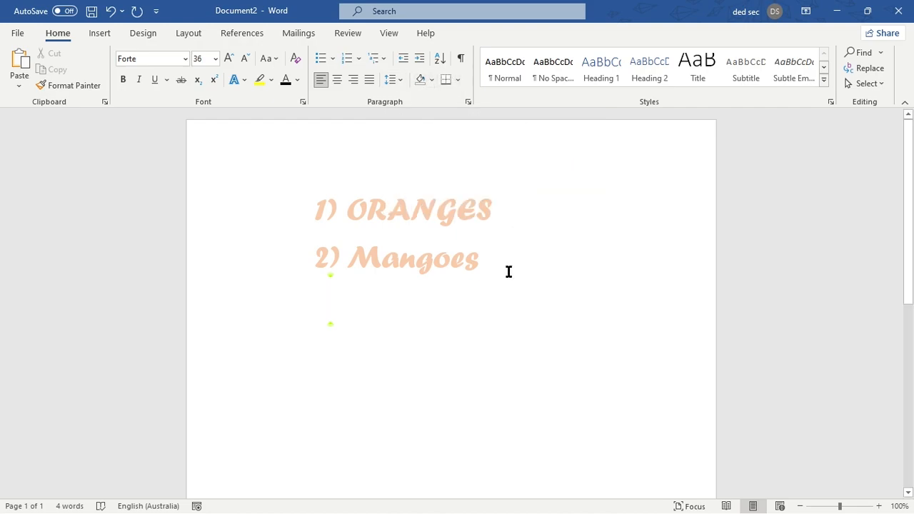
# - Select both list lines and open the line and paragraph spacing choices
pyautogui.moveTo(508, 269); pyautogui.dragTo(235, 200)
pyautogui.click(392, 79)
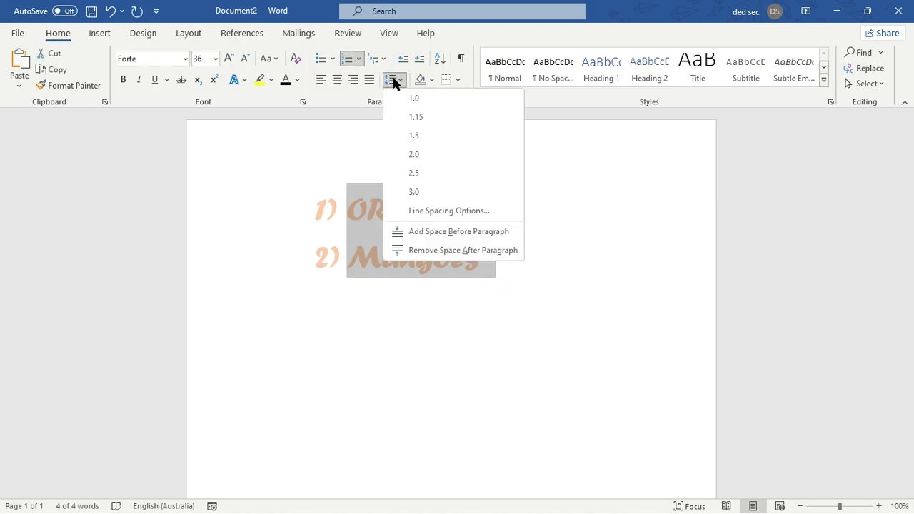